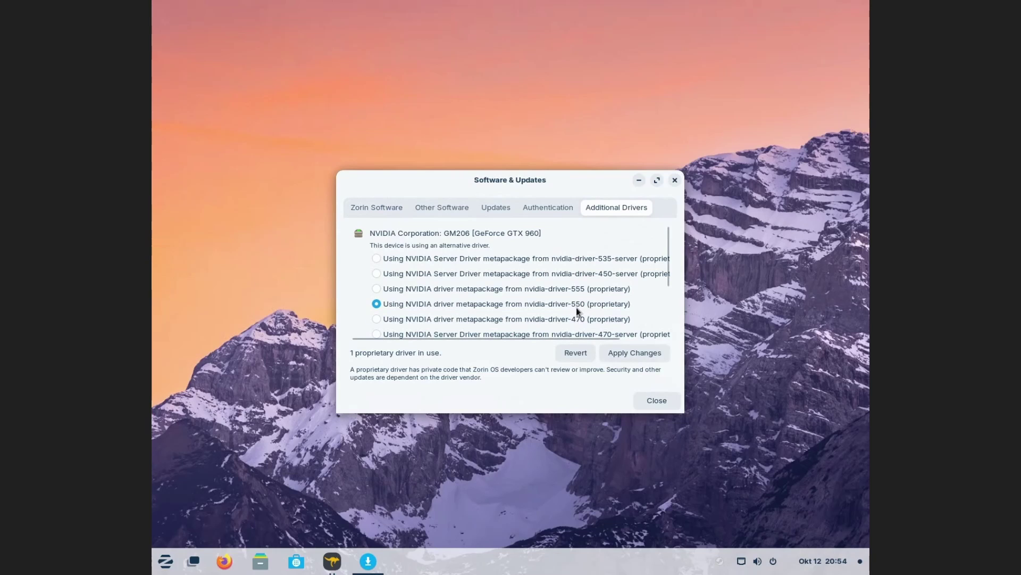
# Step: Apply the selected nvidia-driver-550 proprietary driver for the GeForce GTX 960
pyautogui.click(637, 353)
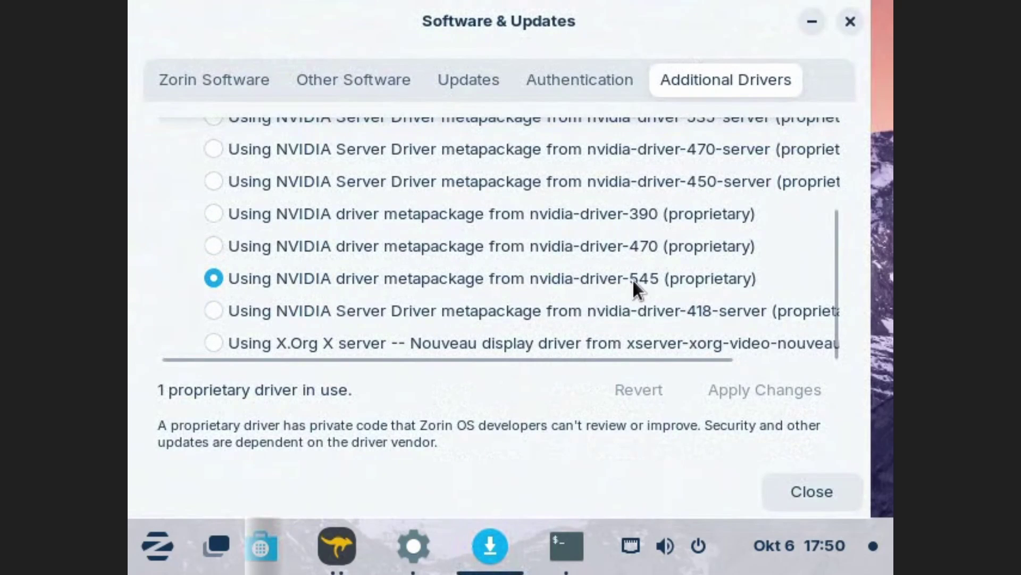
# Step: Check the Graphics entry in the system's About details, and minimize the About and Software & Updates windows
pyautogui.click(414, 545)
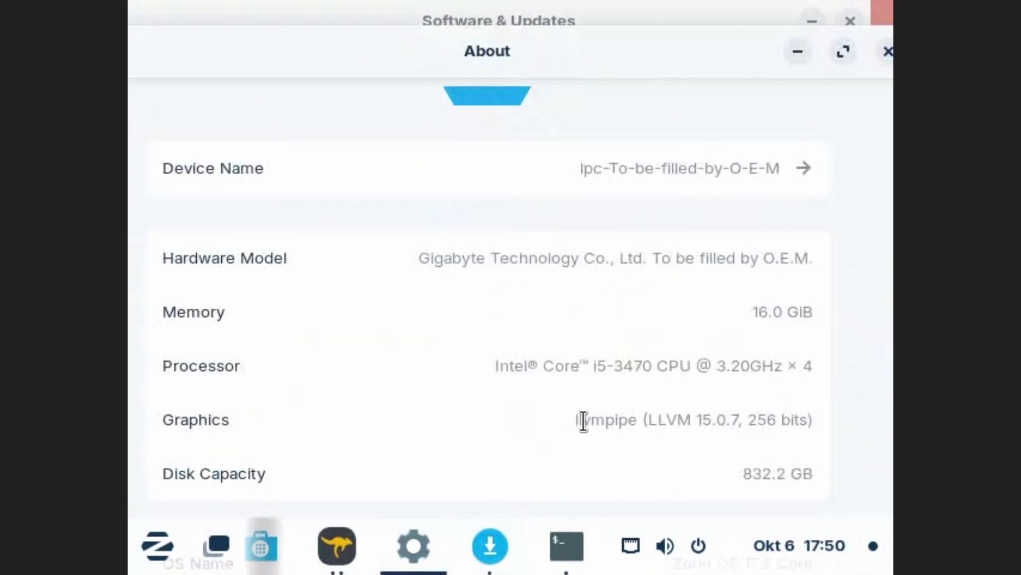
pyautogui.moveTo(575, 419); pyautogui.dragTo(814, 420)
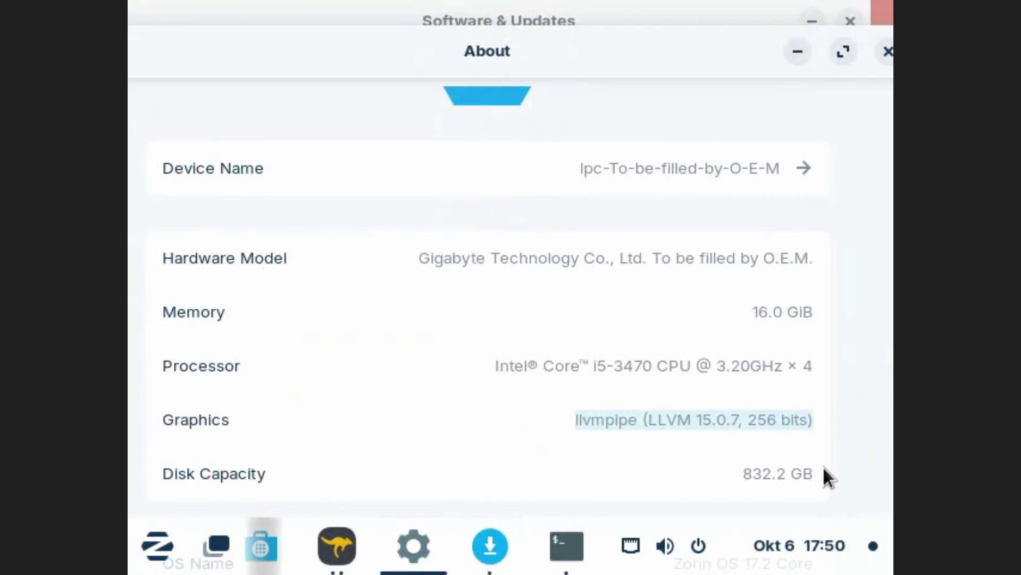
pyautogui.click(798, 51)
pyautogui.click(811, 21)
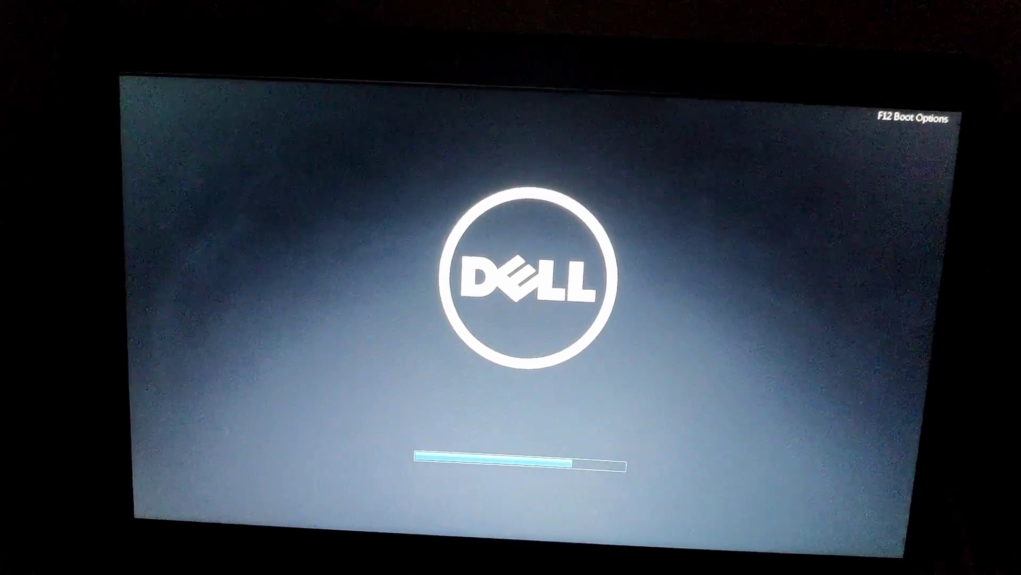
# Step: Open the boot options menu while the Dell laptop starts and choose BIOS Setup
pyautogui.press('F12')
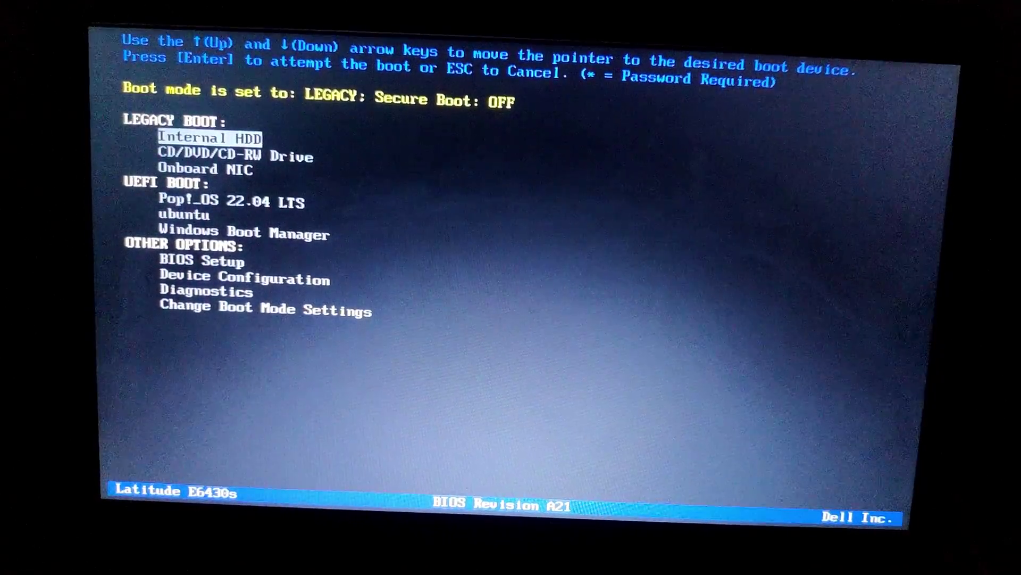
pyautogui.press('Down')
pyautogui.press('Down')
pyautogui.press('Down')
pyautogui.press('Down')
pyautogui.press('Down')
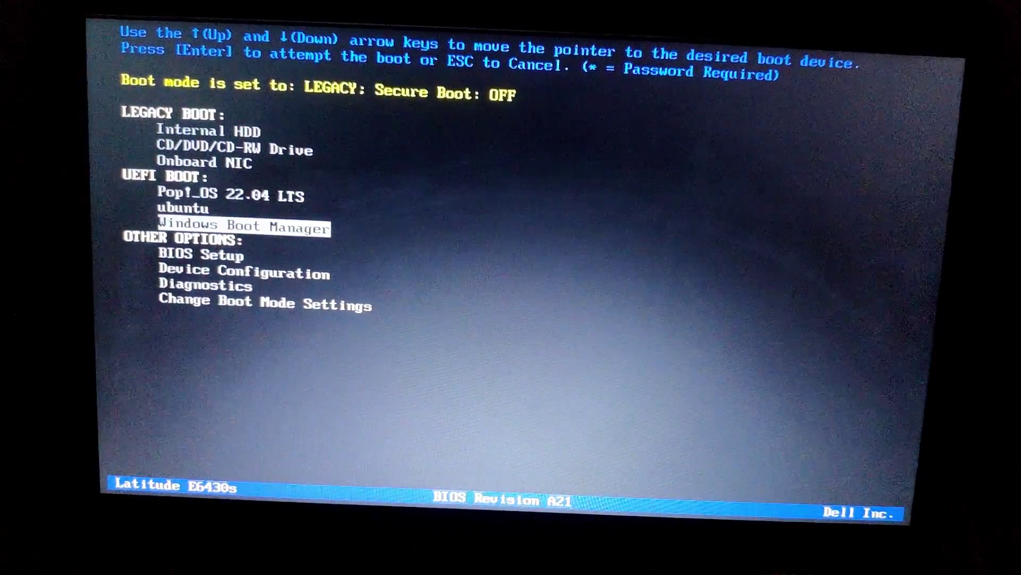
pyautogui.press('Down')
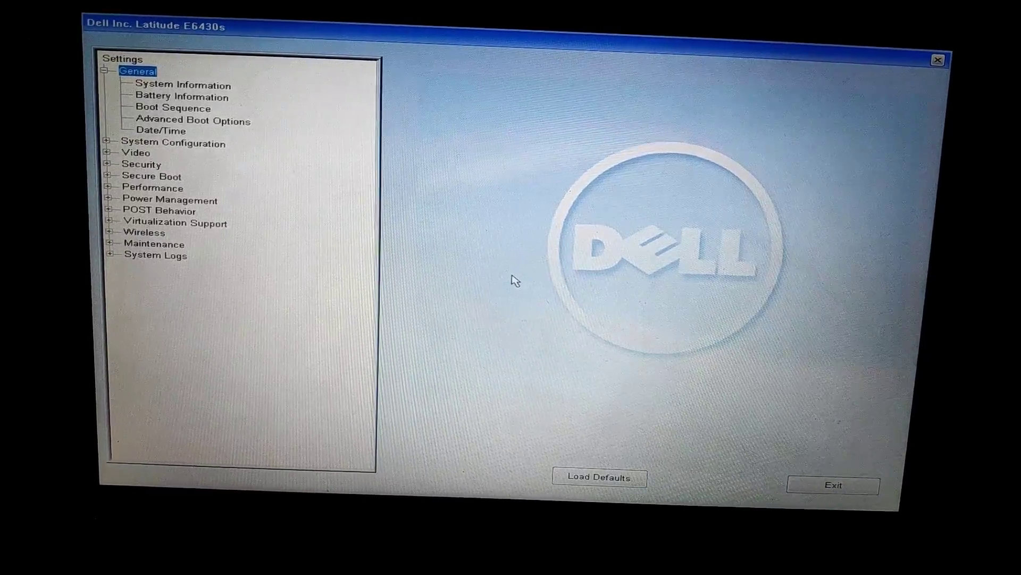
# Step: Expand the Secure Boot category in the BIOS and examine the Secure Boot Enable setting
pyautogui.press('Down')
pyautogui.press('Down')
pyautogui.press('Down')
pyautogui.press('Down')
pyautogui.press('Down')
pyautogui.press('Down')
pyautogui.press('Down')
pyautogui.press('Down')
pyautogui.press('Down')
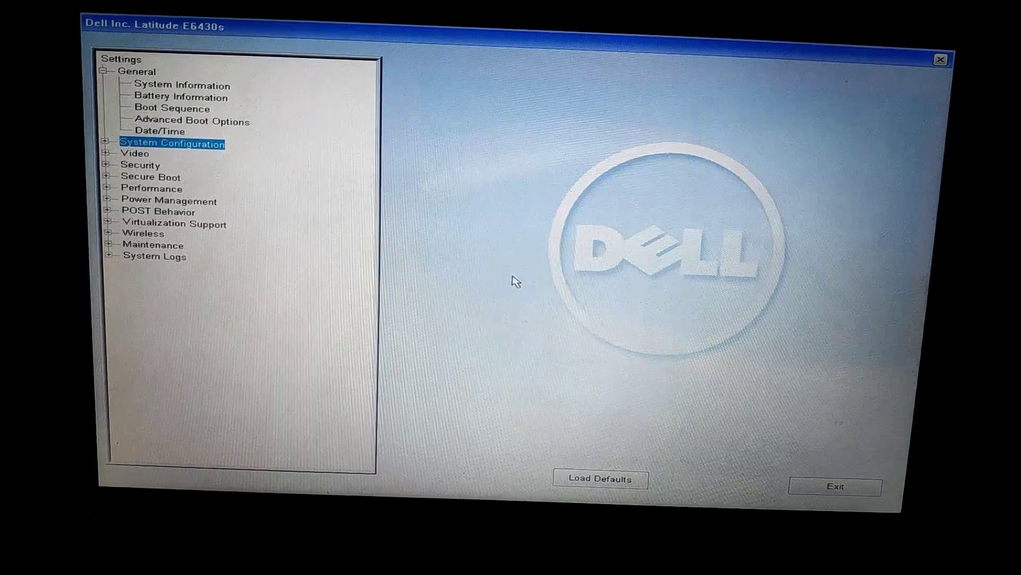
pyautogui.press('Right')
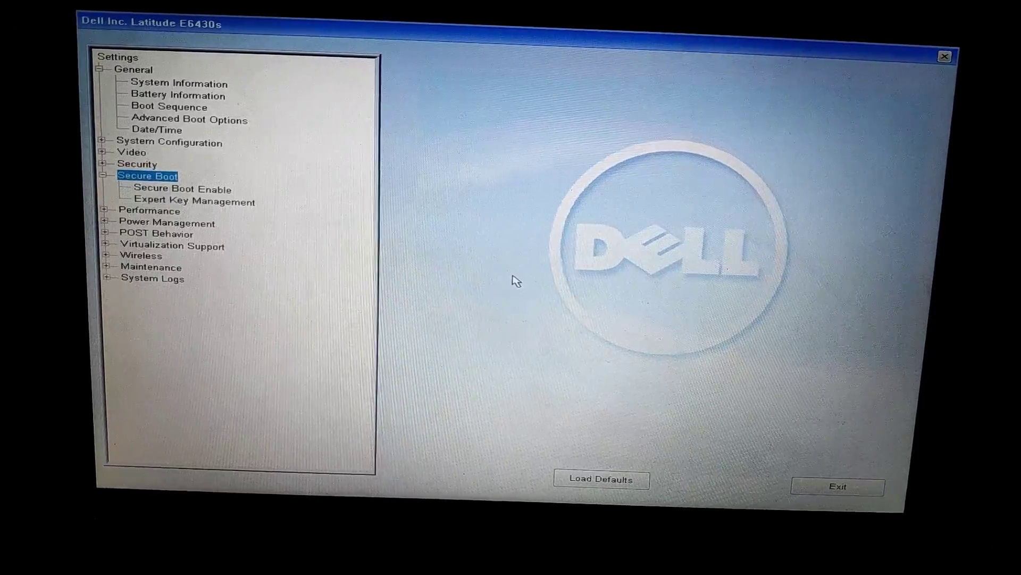
pyautogui.press('Down')
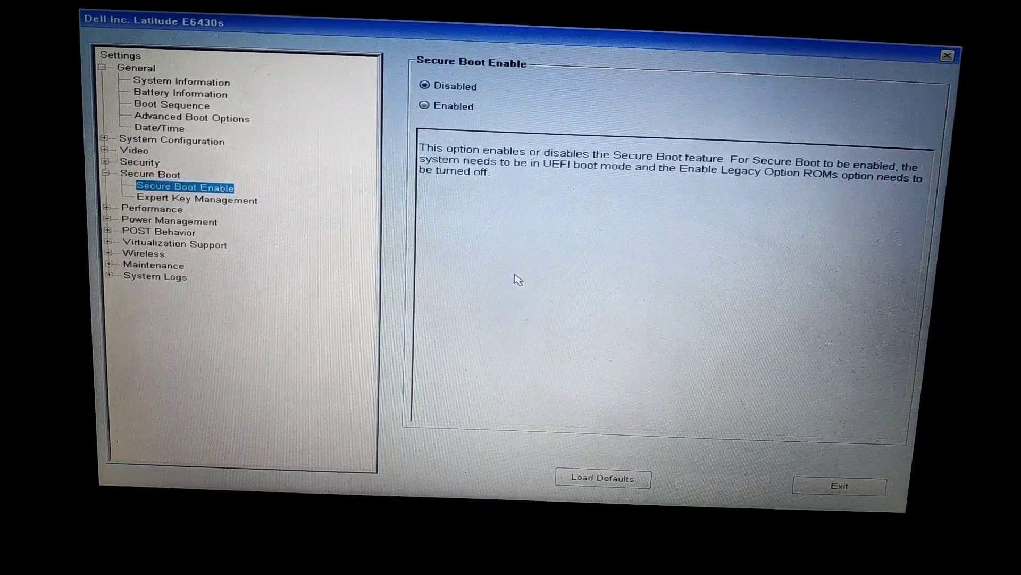
pyautogui.press('Tab')
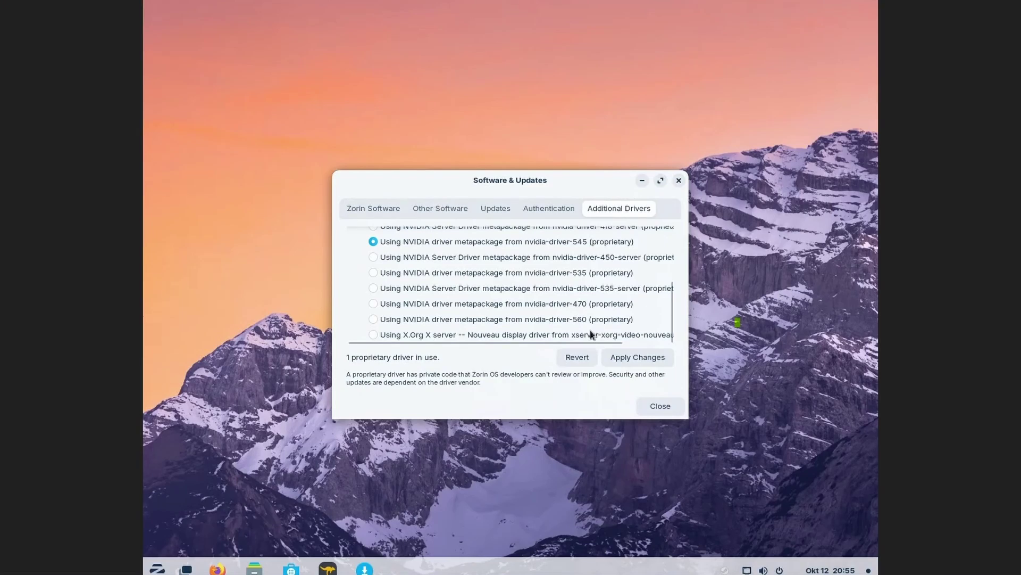
# Step: Switch to the X.Org Nouveau display driver and apply the change, entering the account password for both software removal and installation
pyautogui.click(589, 334)
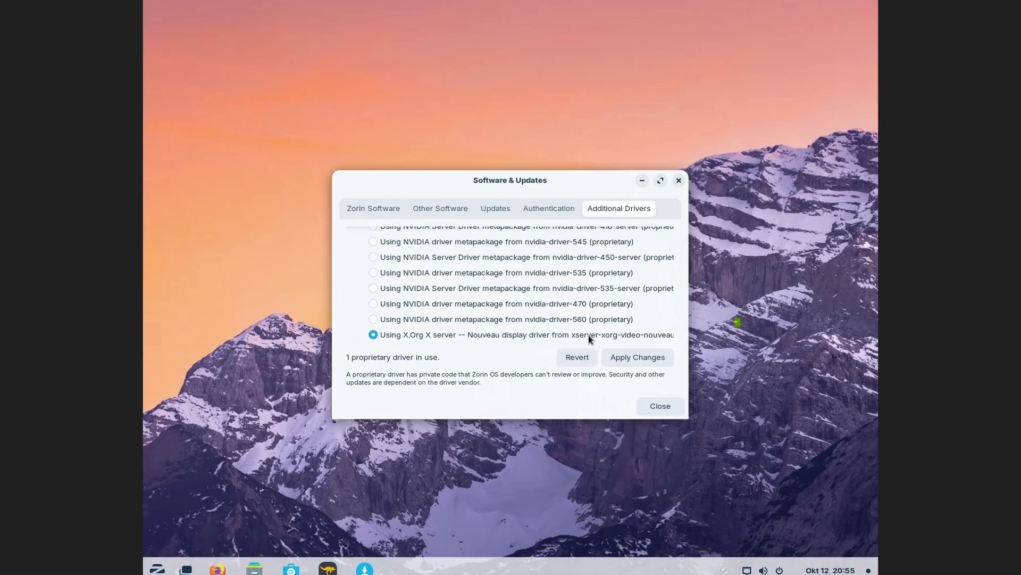
pyautogui.click(625, 357)
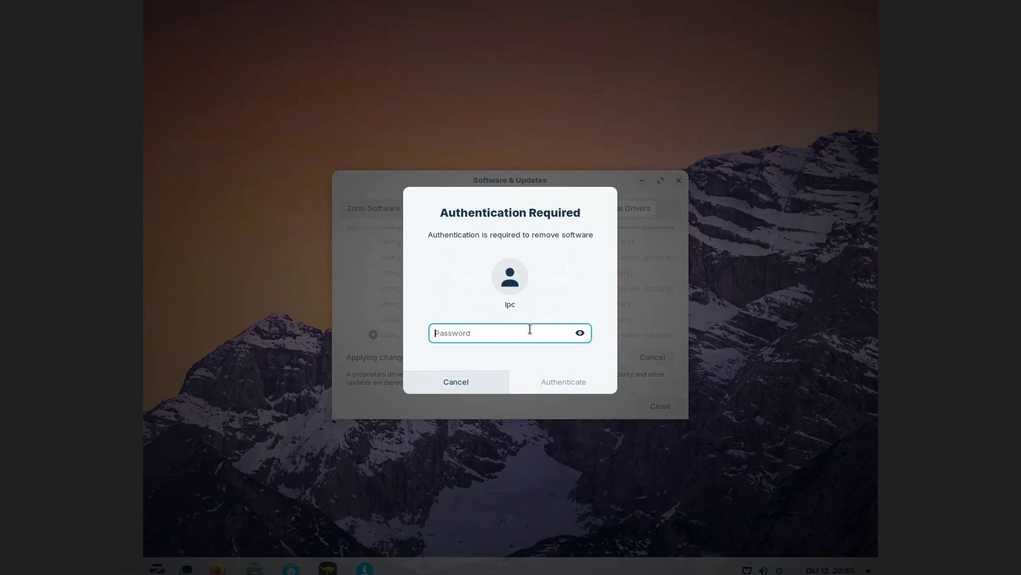
pyautogui.write('***********')
pyautogui.press('Return')
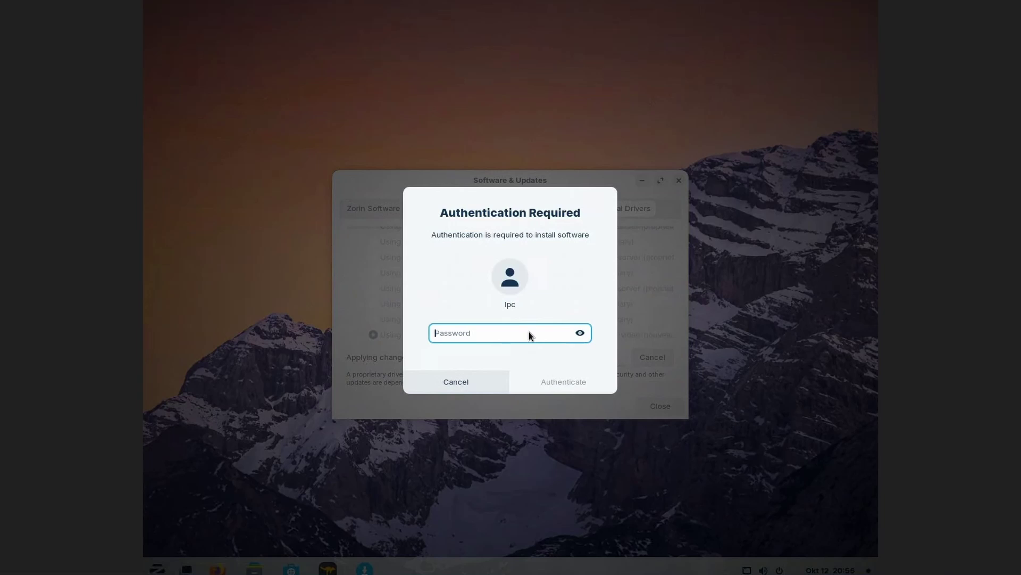
pyautogui.write('********')
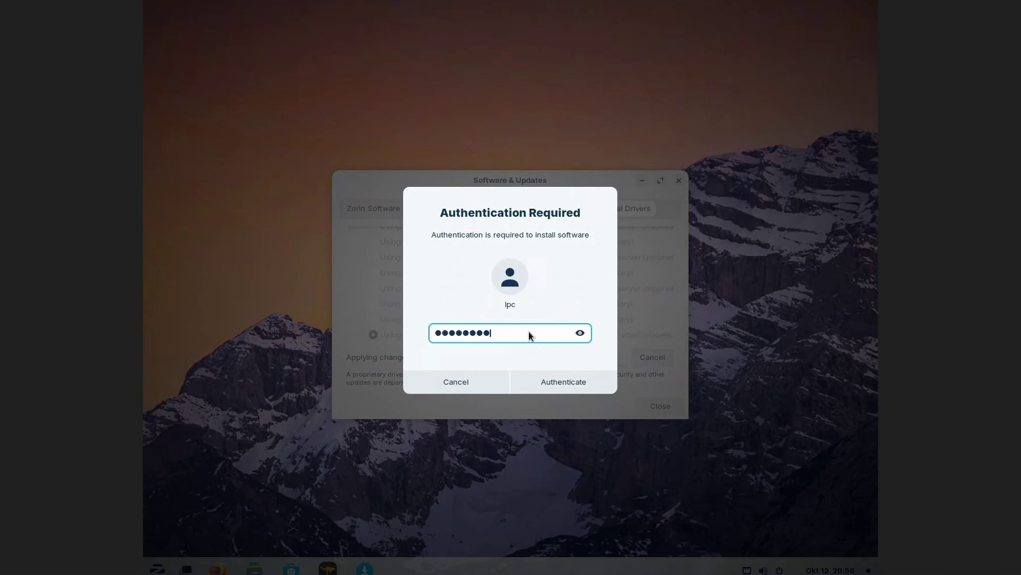
pyautogui.press('Return')
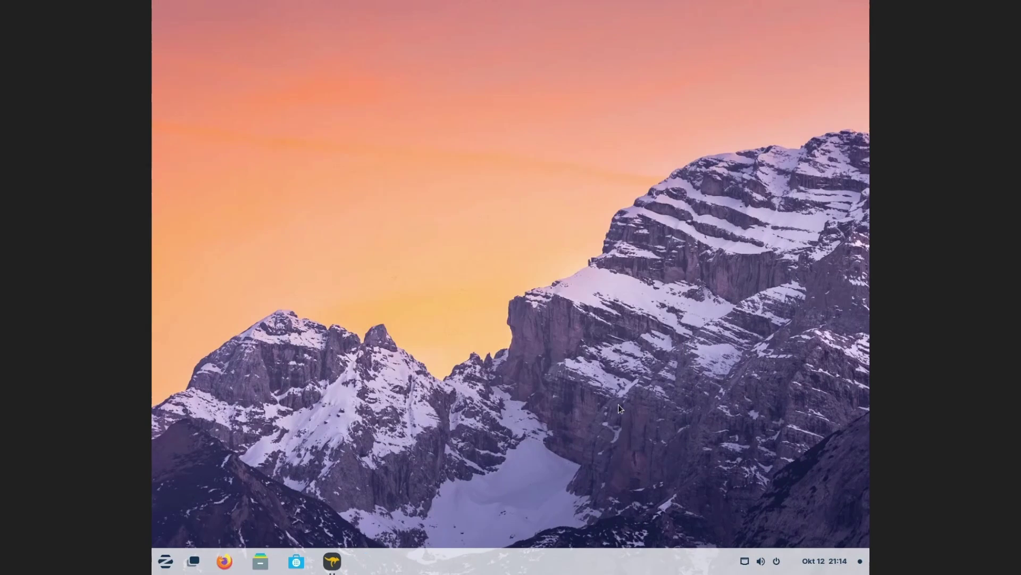
# Step: Open the system settings and examine the Graphics and Windowing System entries on the About page
pyautogui.press('super')
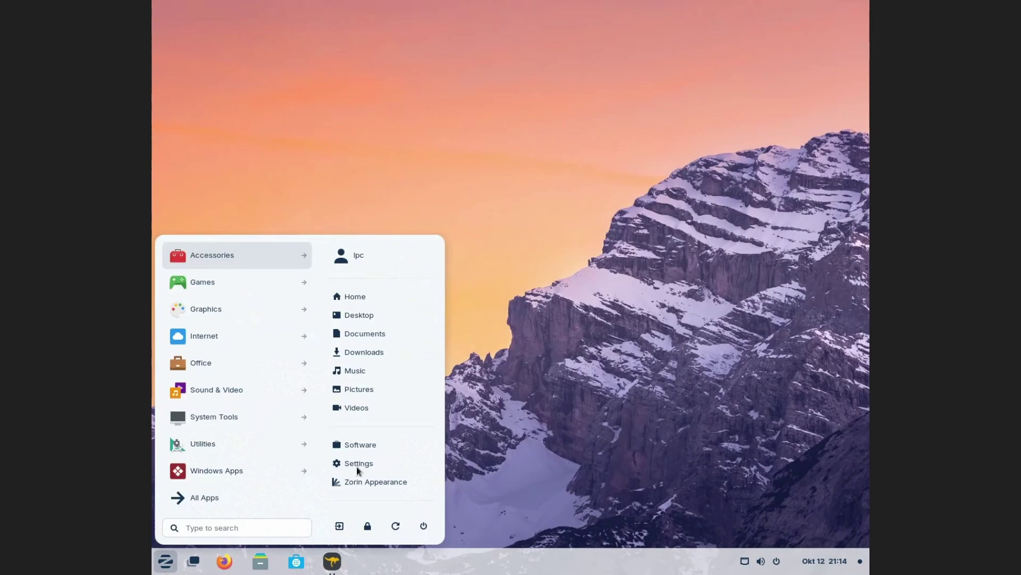
pyautogui.click(359, 464)
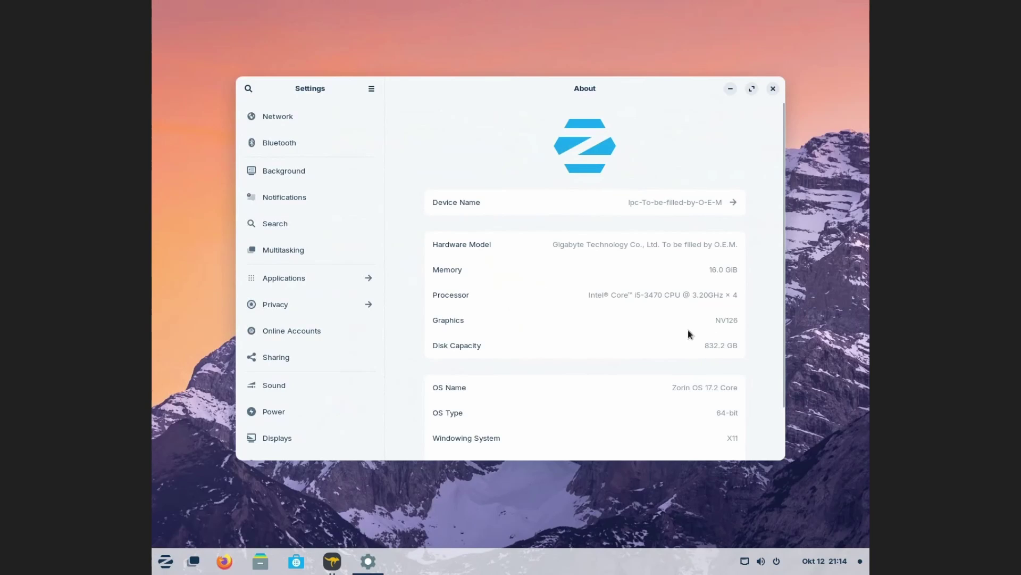
pyautogui.scroll(-5, 356, 361)
pyautogui.scroll(-2, 350, 370)
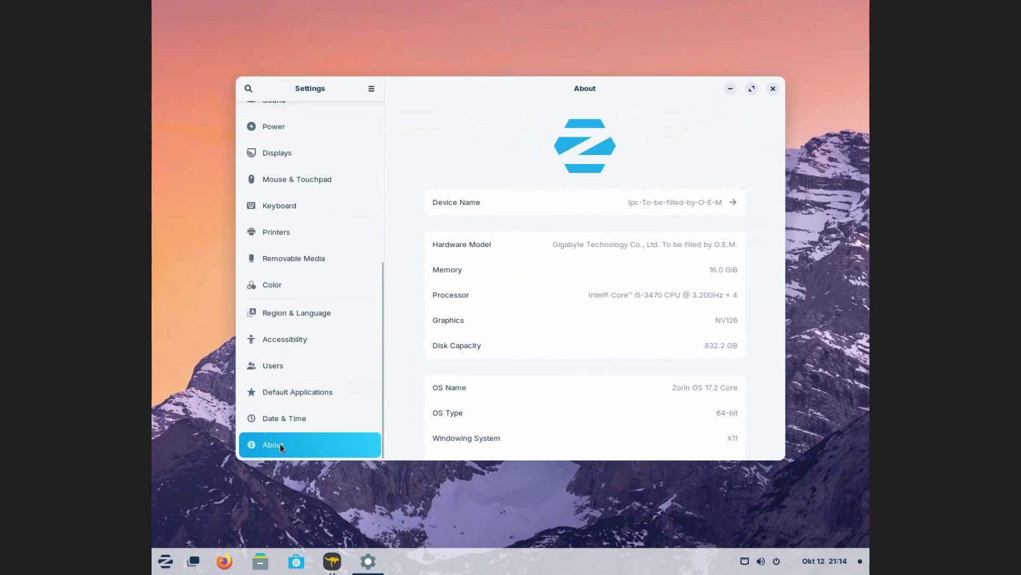
pyautogui.moveTo(711, 320); pyautogui.dragTo(742, 322)
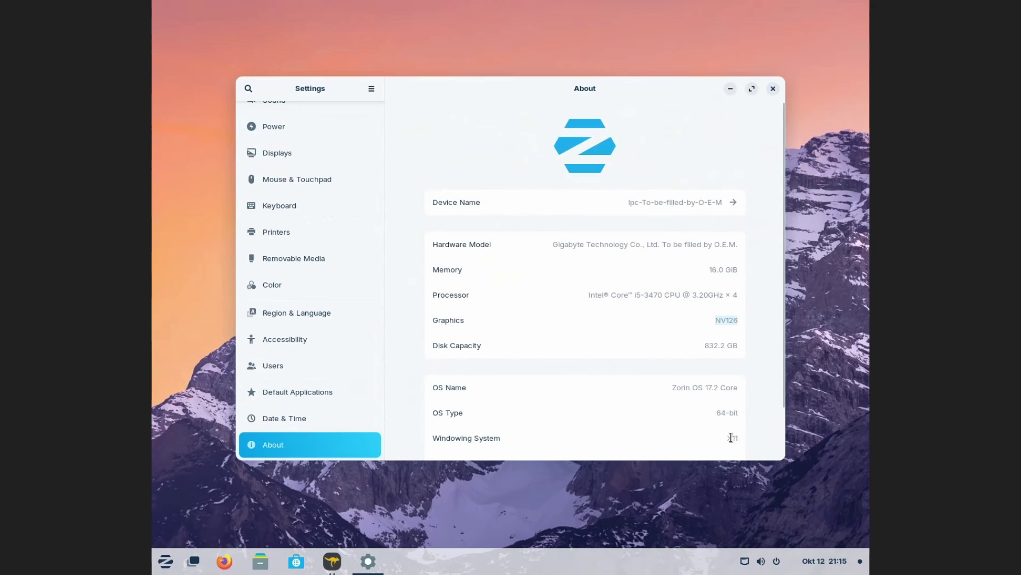
pyautogui.moveTo(740, 439); pyautogui.dragTo(727, 441)
pyautogui.moveTo(715, 320); pyautogui.dragTo(741, 321)
# Step: Find Software & Updates by searching "driv", check which additional driver is in use, and close the open windows
pyautogui.click(169, 557)
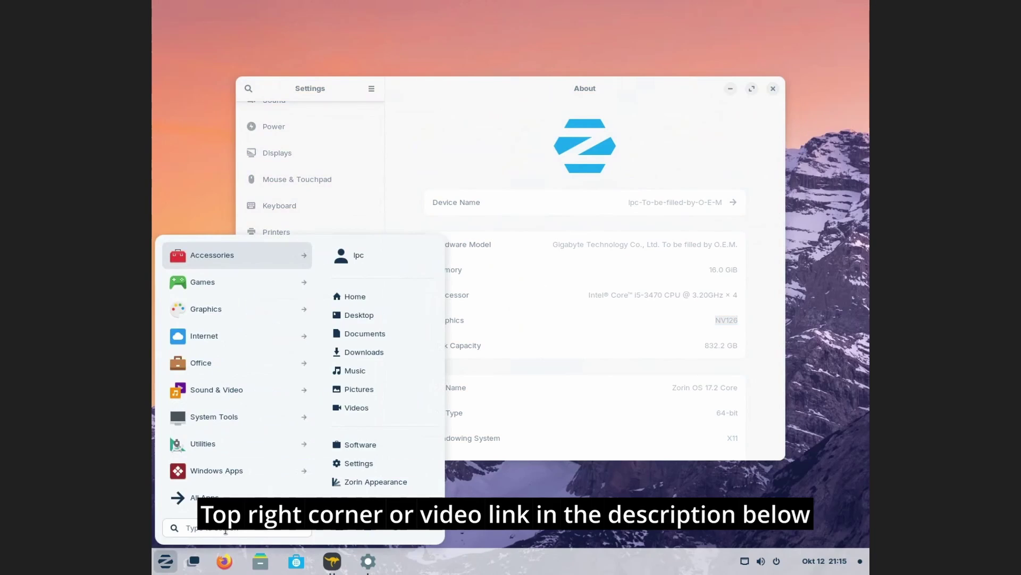
pyautogui.write('driv')
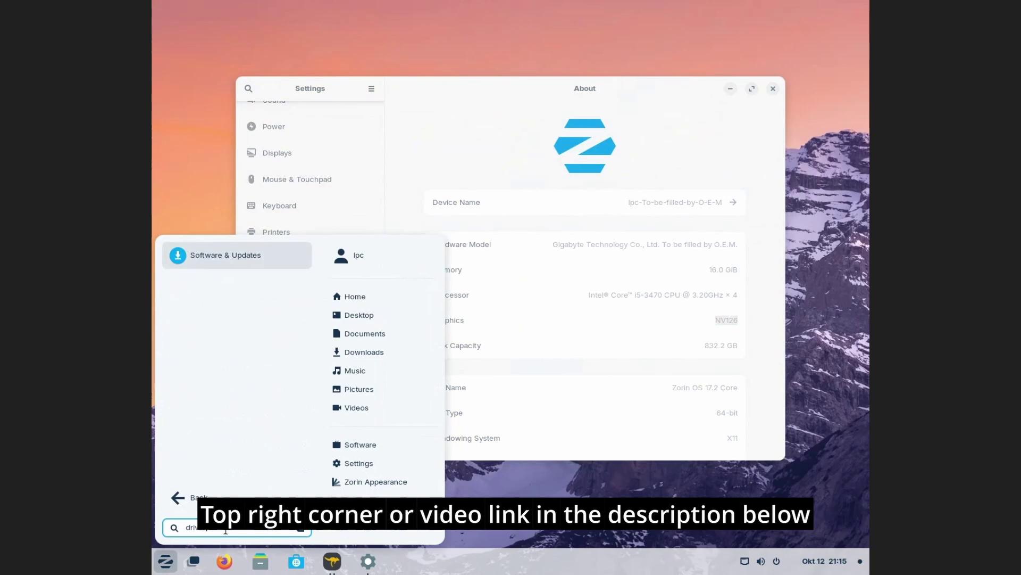
pyautogui.click(242, 264)
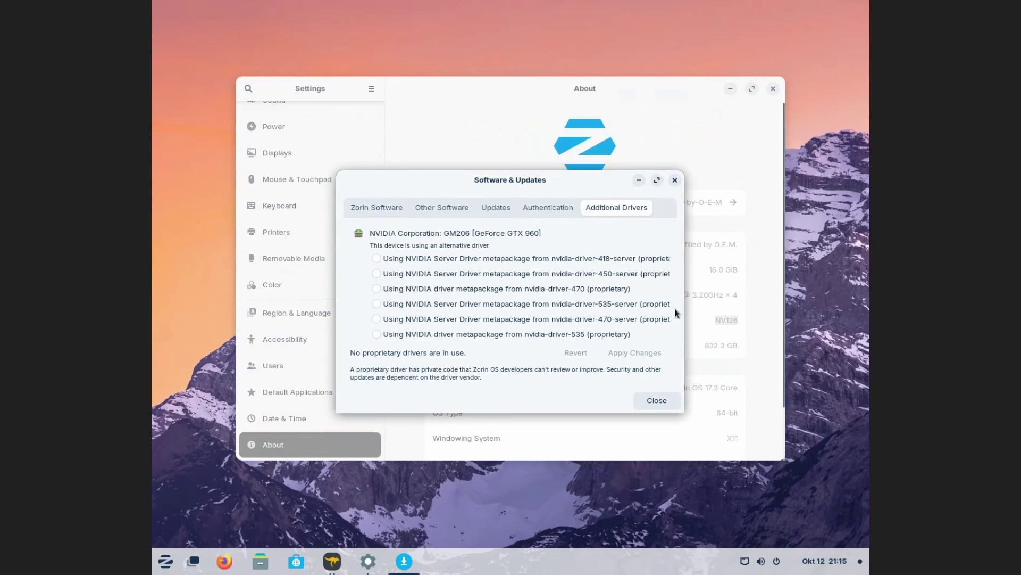
pyautogui.scroll(-5, 656, 303)
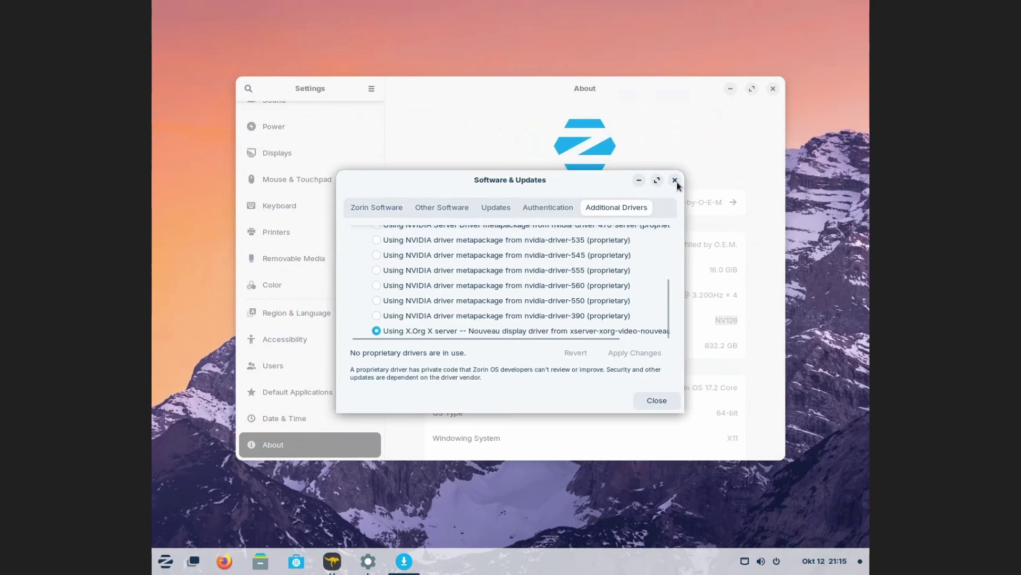
pyautogui.click(773, 89)
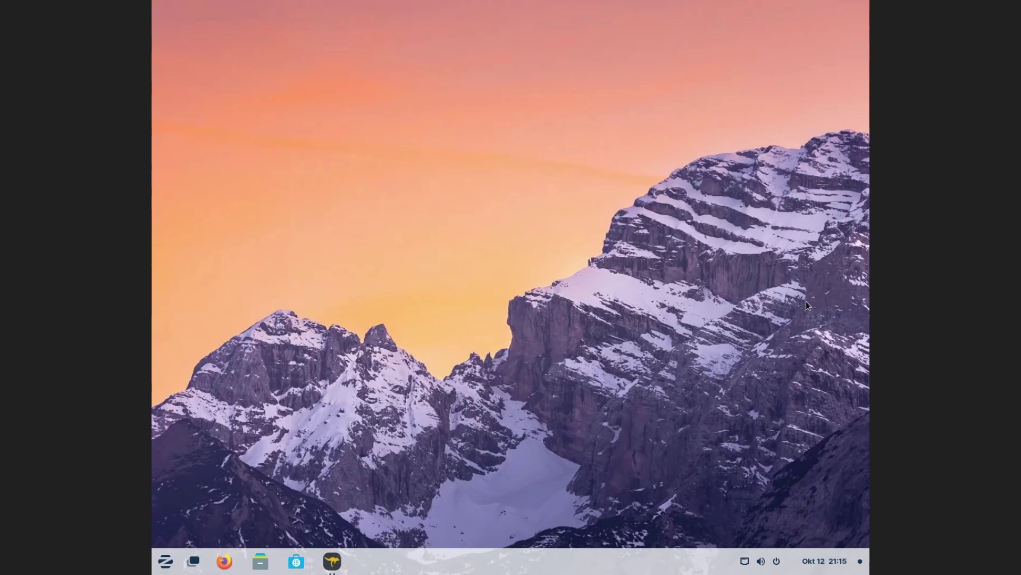
# Step: Search the applications for "terminal" and open a terminal window
pyautogui.press('super')
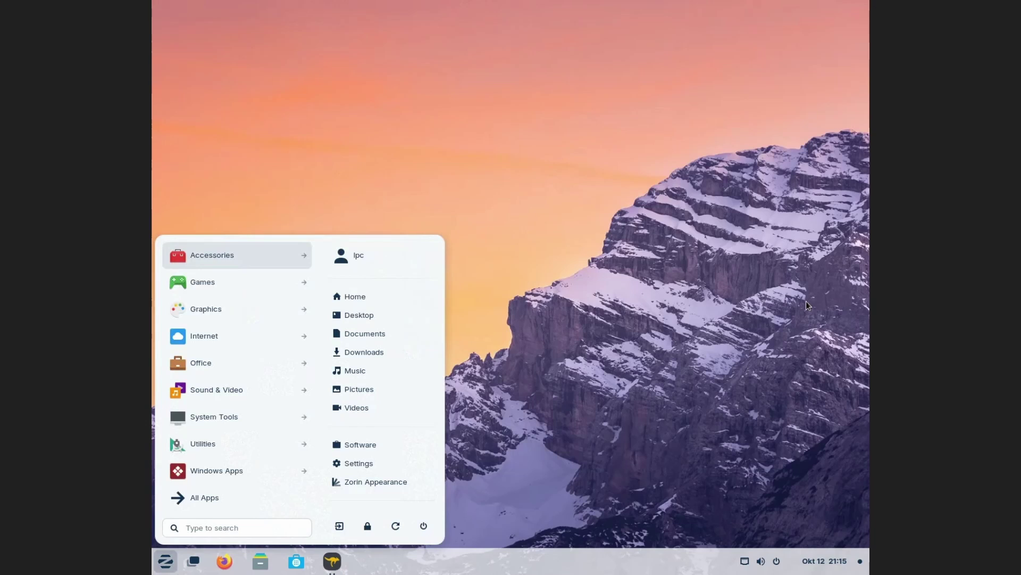
pyautogui.write('terminal')
pyautogui.press('Return')
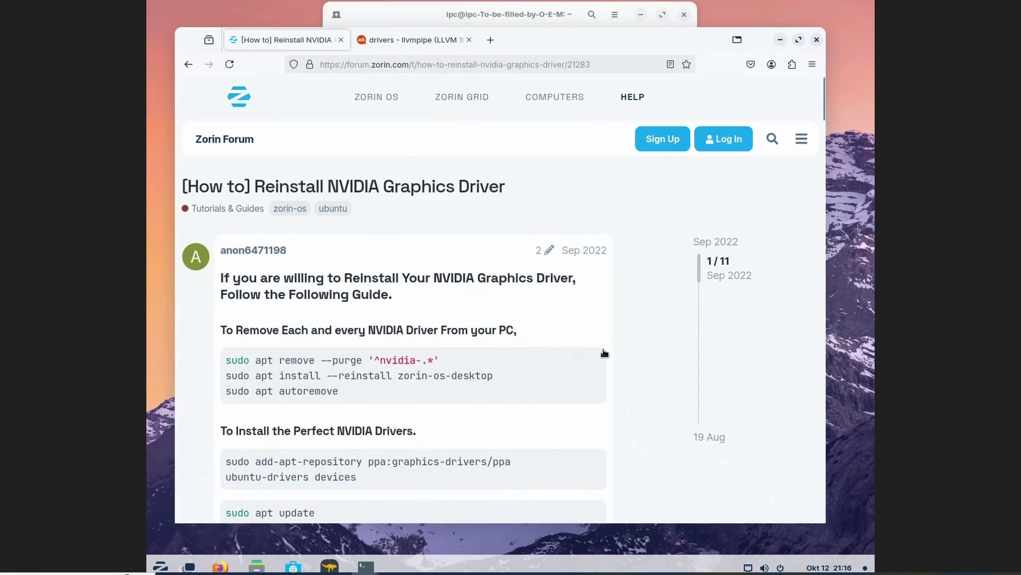
# Step: Copy the command sudo apt remove --purge '^nvidia-.*' from the Zorin Forum guide and paste it into the terminal
pyautogui.scroll(-3, 605, 354)
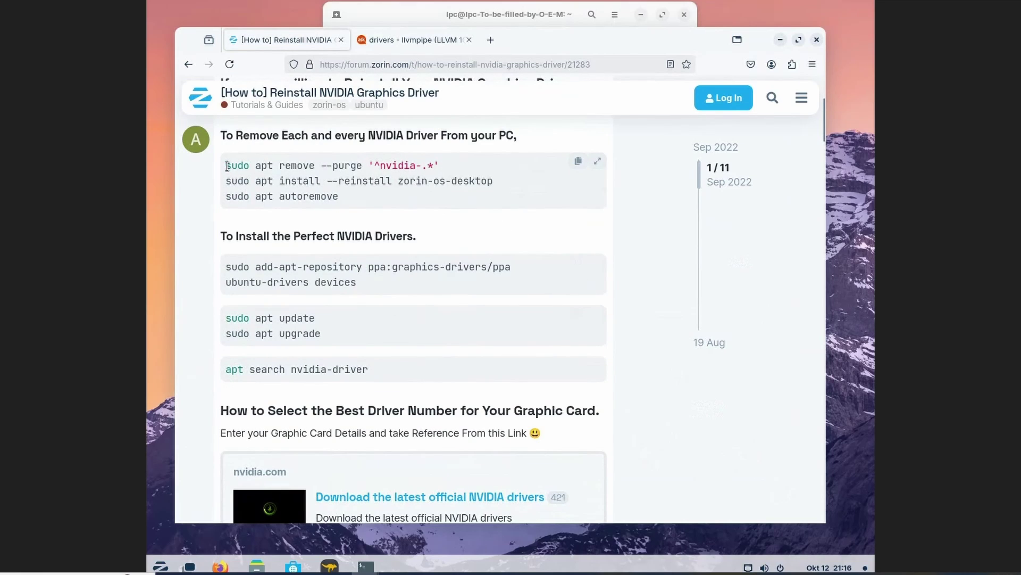
pyautogui.moveTo(228, 166); pyautogui.dragTo(439, 165)
pyautogui.hotkey('ctrl', 'c')
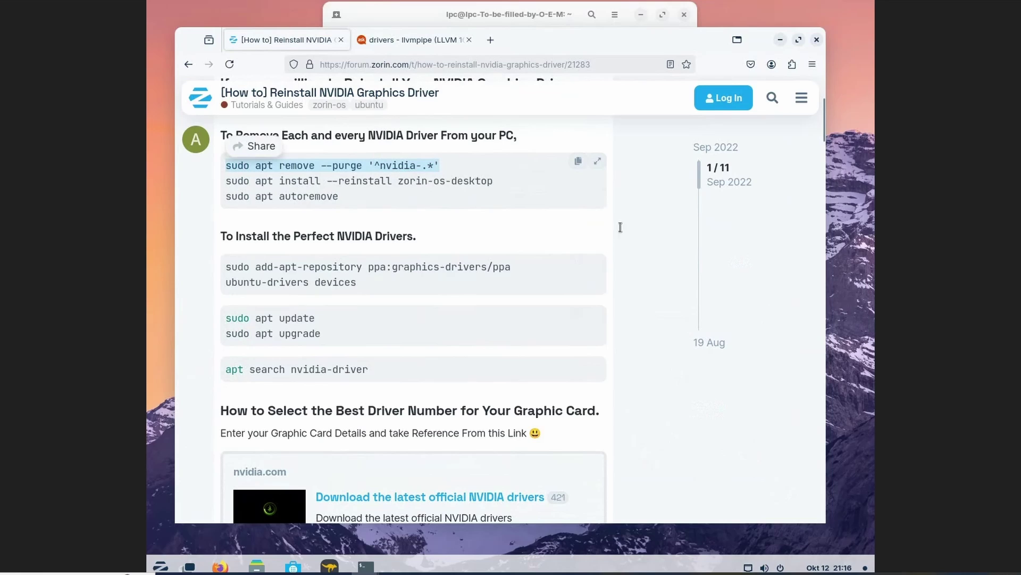
pyautogui.click(512, 14)
pyautogui.rightClick(545, 138)
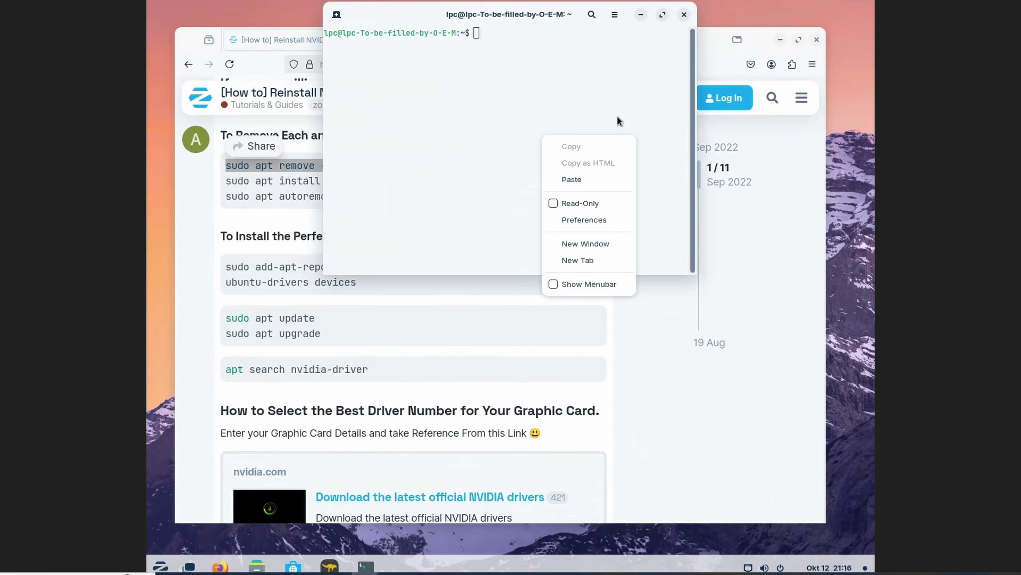
pyautogui.click(587, 180)
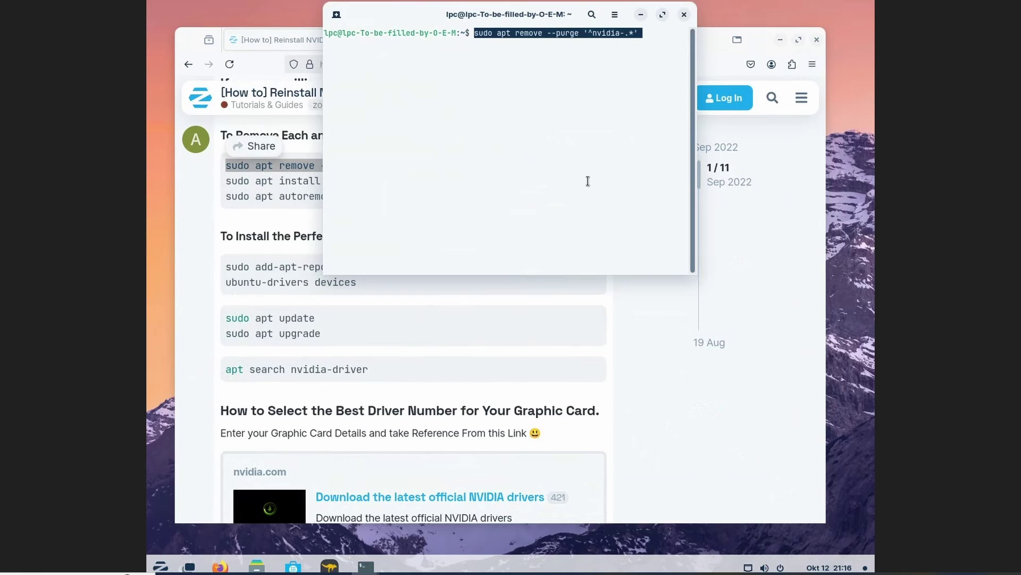
# Step: Run the NVIDIA purge command, enter the sudo password, and confirm the package removal with y
pyautogui.press('Return')
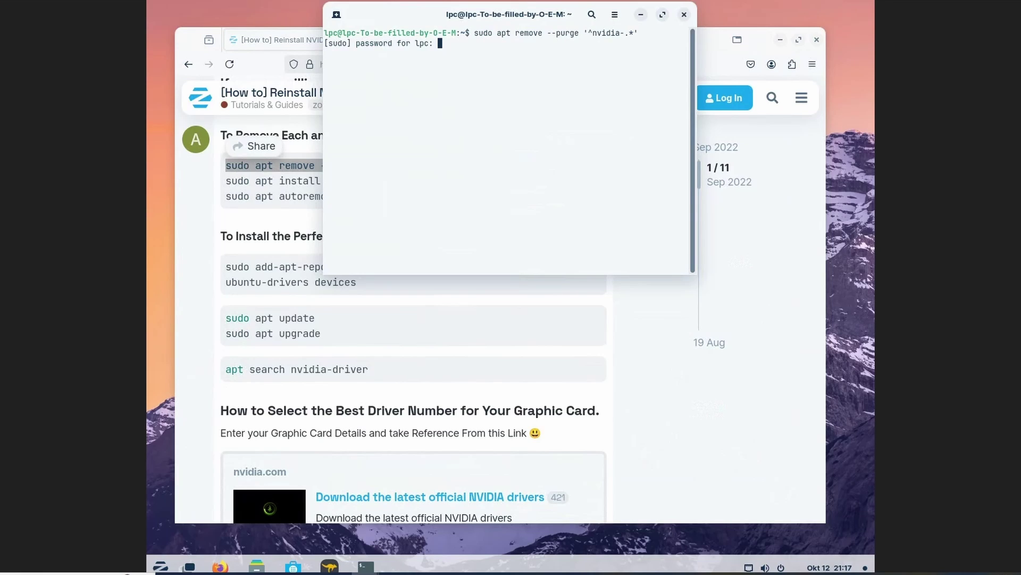
pyautogui.write('**********')
pyautogui.press('Return')
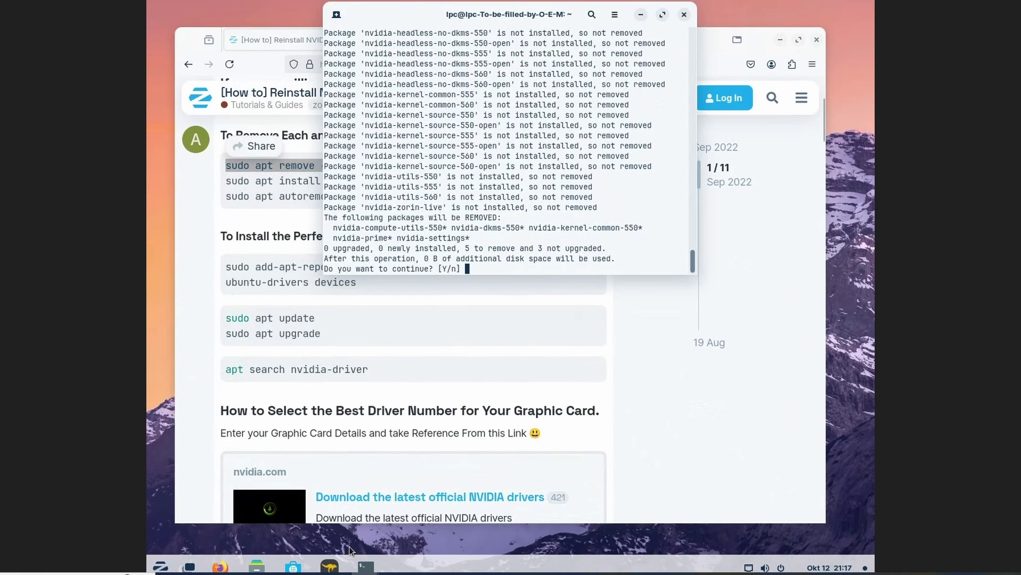
pyautogui.write('y')
pyautogui.press('Return')
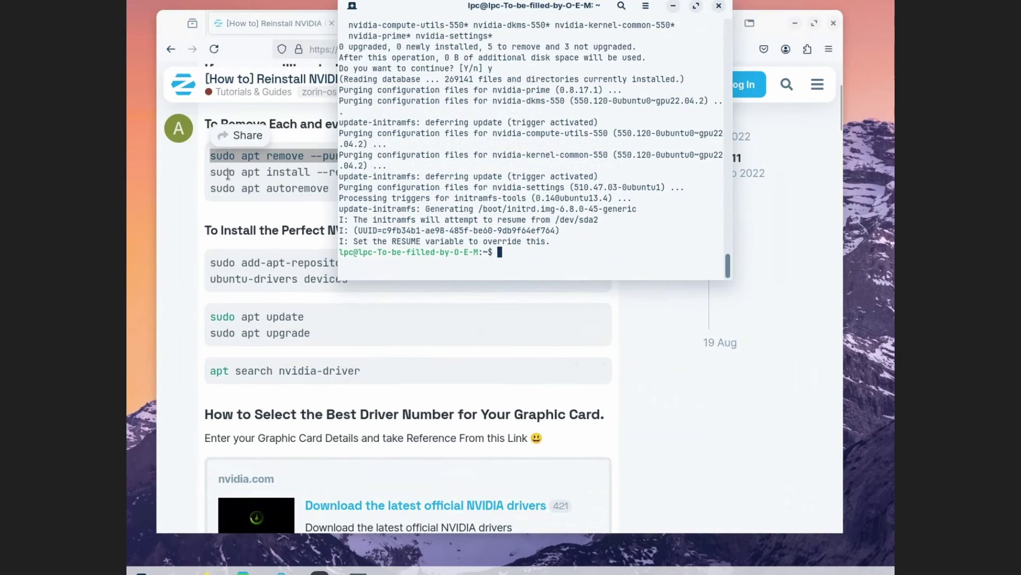
# Step: Copy sudo apt install --reinstall zorin-os-desktop from the forum guide and run it in the terminal
pyautogui.moveTo(210, 172); pyautogui.dragTo(229, 172)
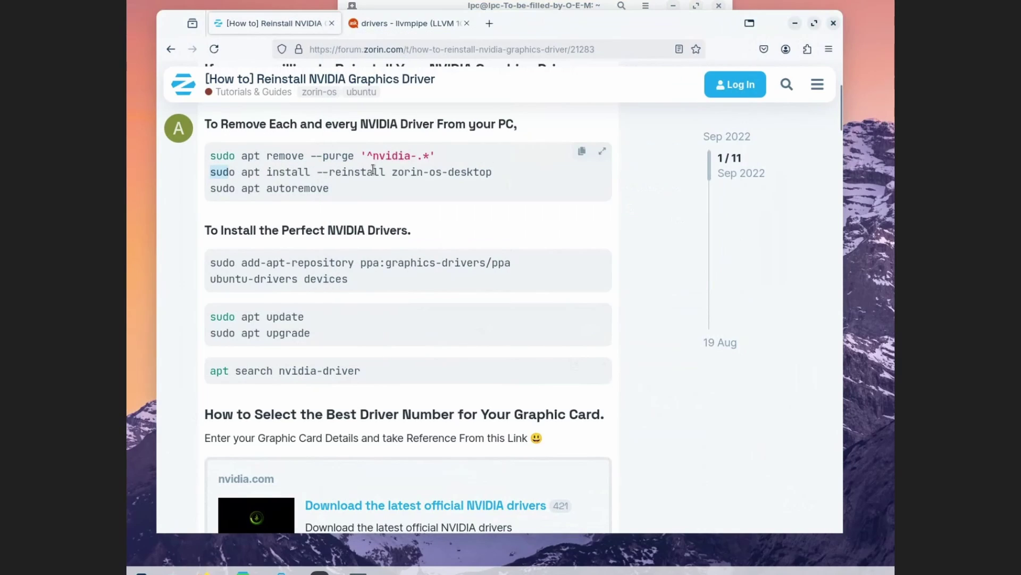
pyautogui.moveTo(479, 171); pyautogui.dragTo(494, 174)
pyautogui.hotkey('ctrl', 'c')
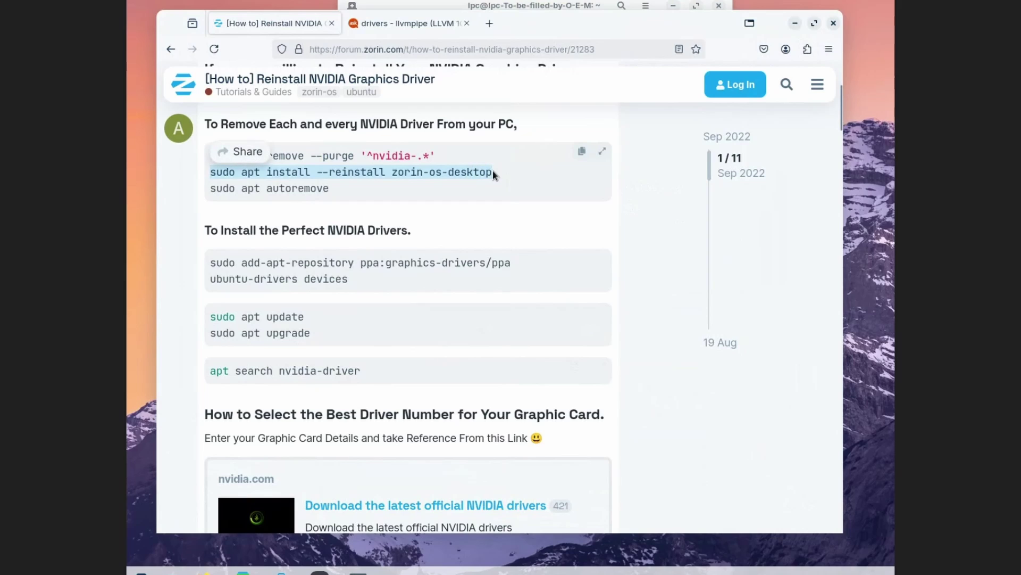
pyautogui.click(562, 6)
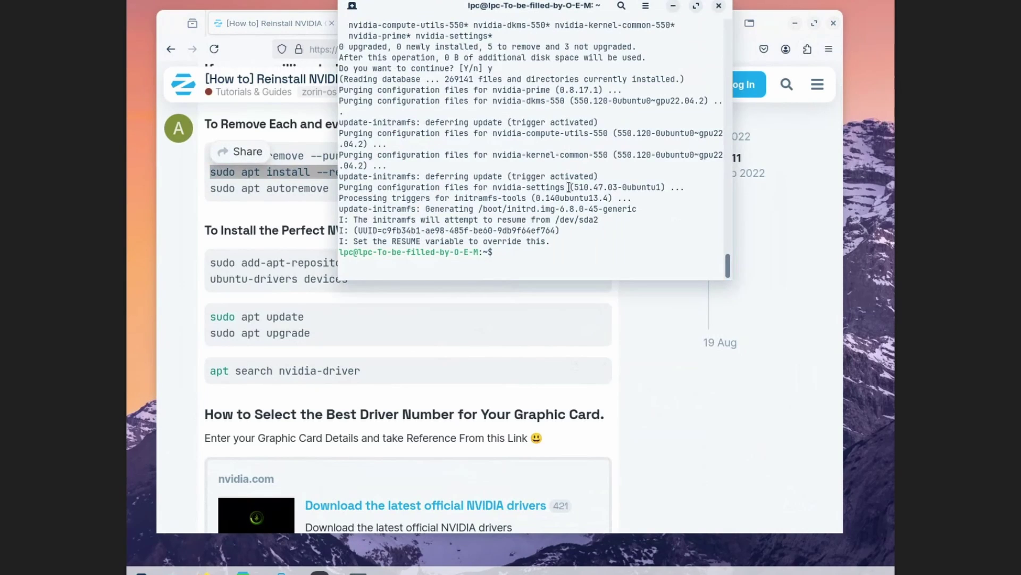
pyautogui.rightClick(539, 253)
pyautogui.click(567, 300)
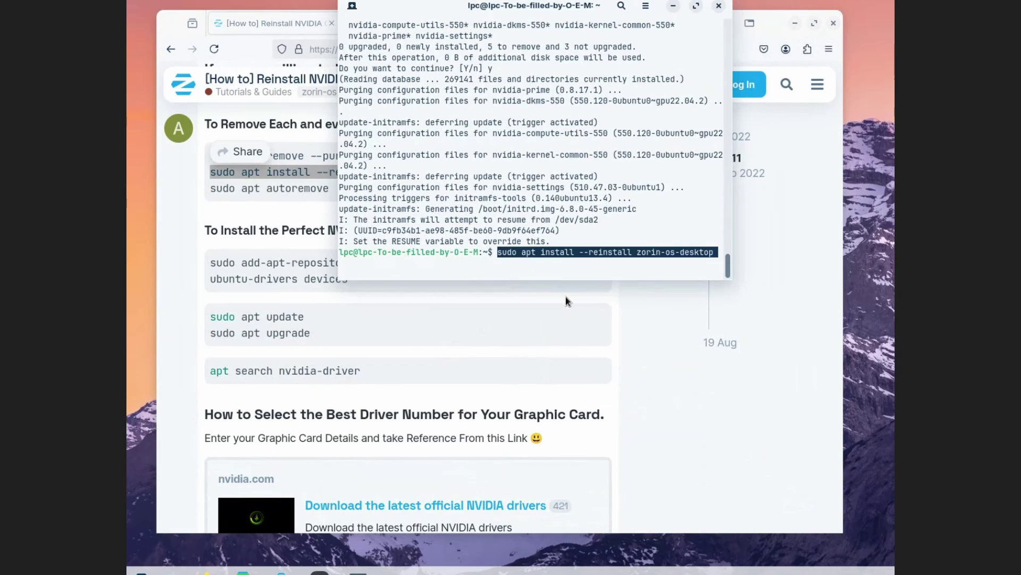
pyautogui.press('Return')
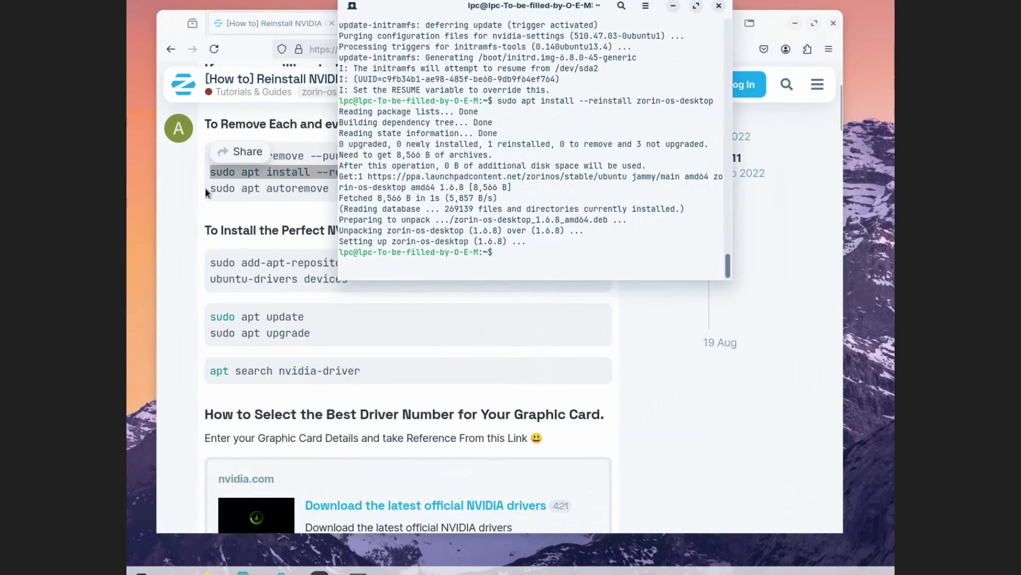
# Step: Copy sudo apt autoremove from the guide and run it in the terminal to clear unused packages
pyautogui.moveTo(212, 189); pyautogui.dragTo(329, 190)
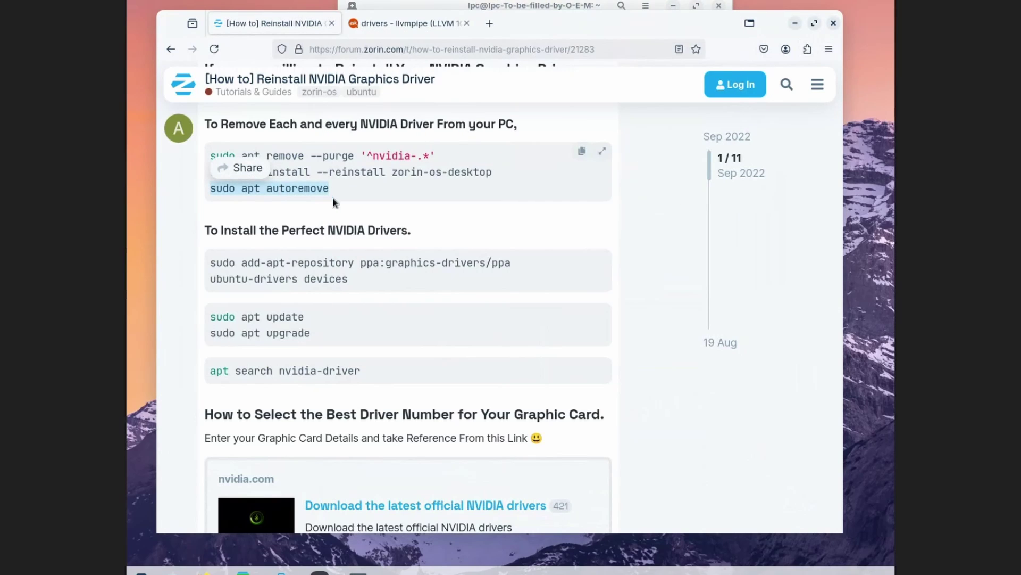
pyautogui.hotkey('alt', 'Tab')
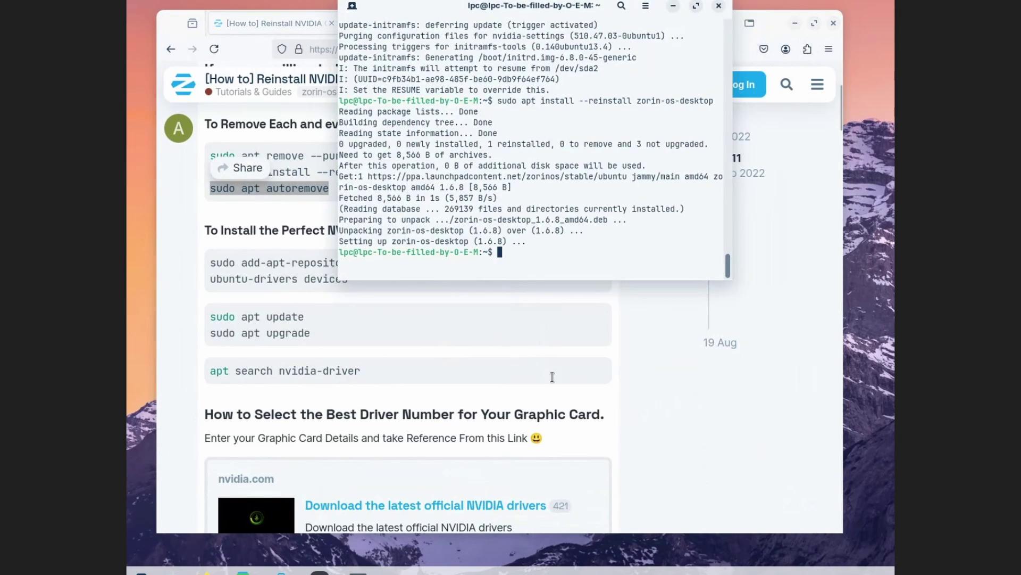
pyautogui.rightClick(568, 258)
pyautogui.click(615, 305)
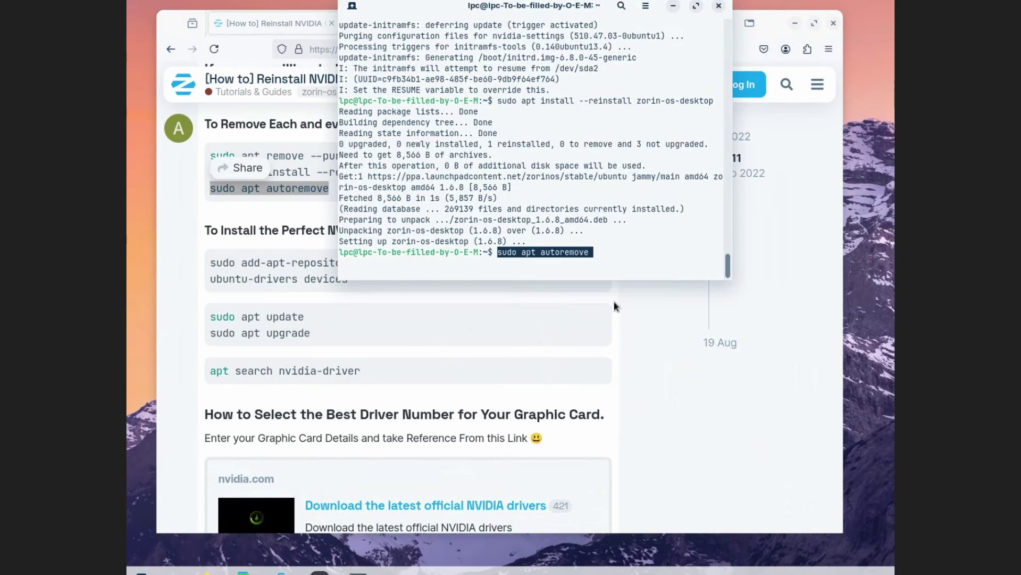
pyautogui.press('Return')
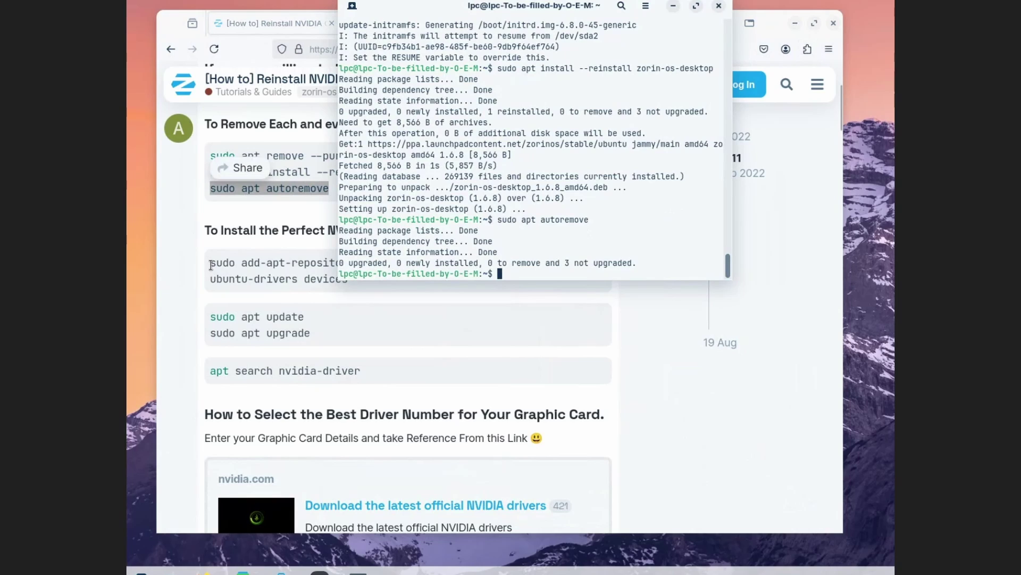
# Step: Add the graphics drivers repository by running the guide's sudo add-apt-repository ppa:graphics-drivers/ppa in the terminal, and confirm the addition
pyautogui.click(263, 265)
pyautogui.moveTo(496, 264); pyautogui.dragTo(510, 263)
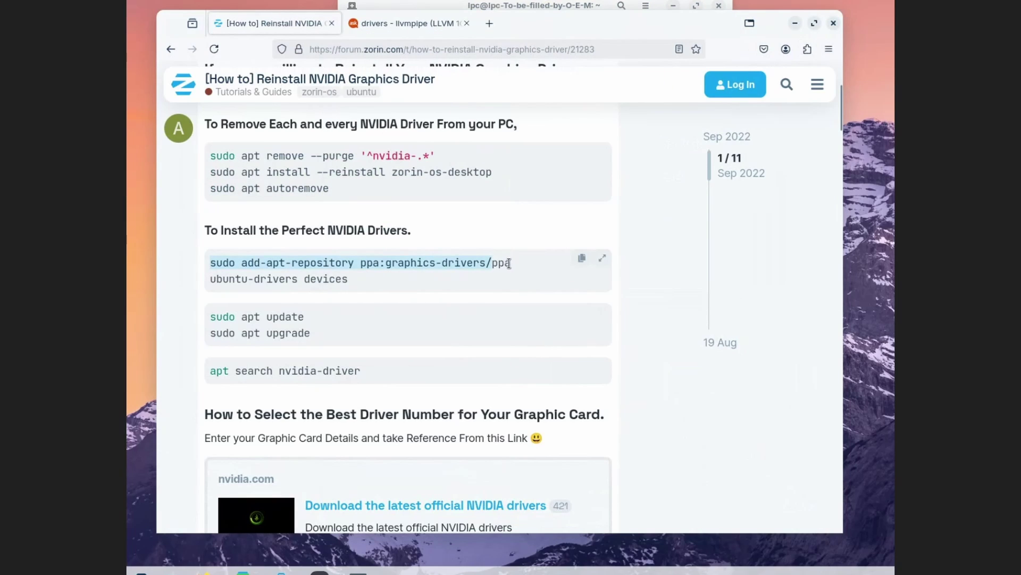
pyautogui.moveTo(533, 317); pyautogui.dragTo(533, 317)
pyautogui.hotkey('ctrl', 'c')
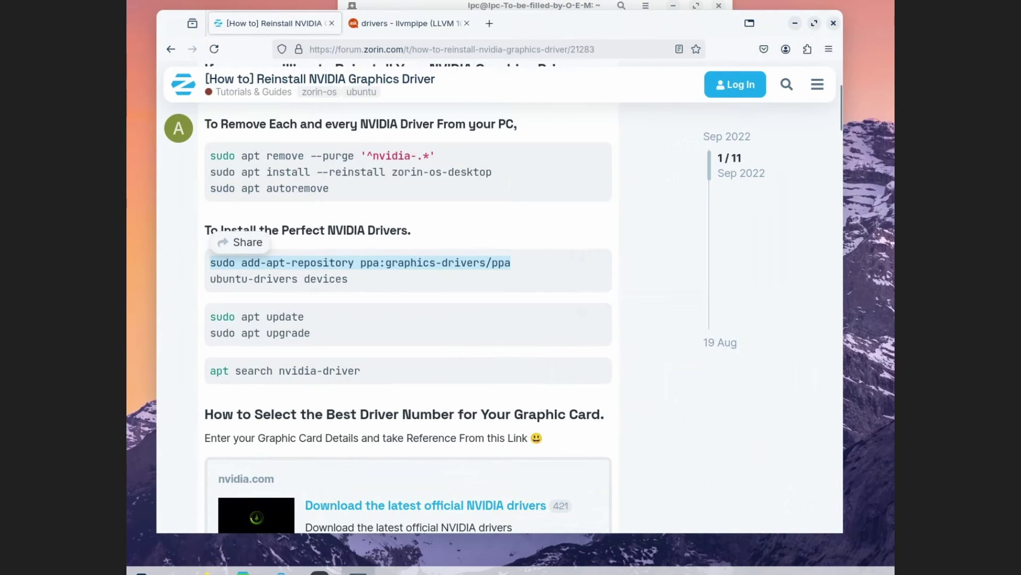
pyautogui.click(358, 571)
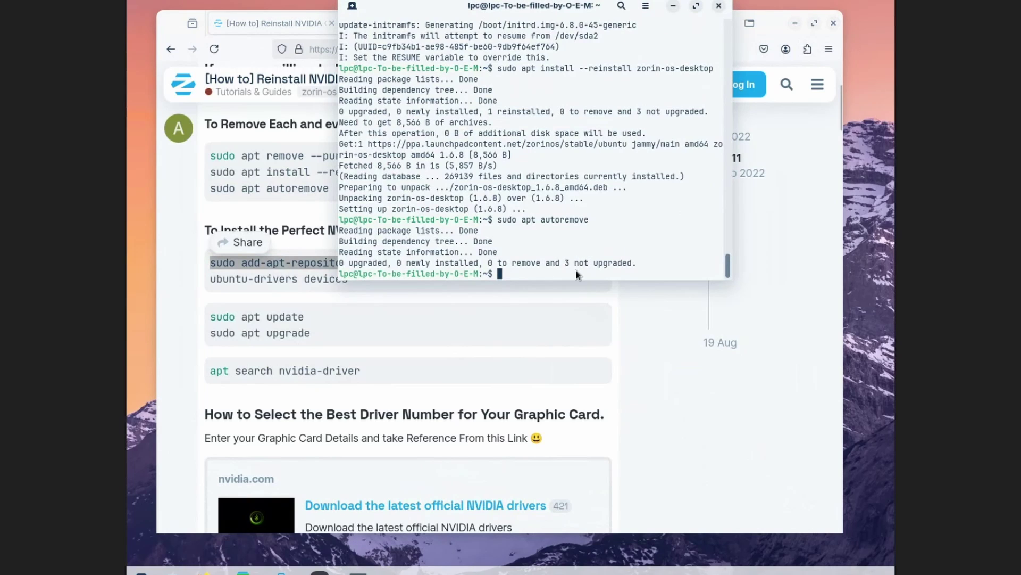
pyautogui.rightClick(575, 269)
pyautogui.click(616, 325)
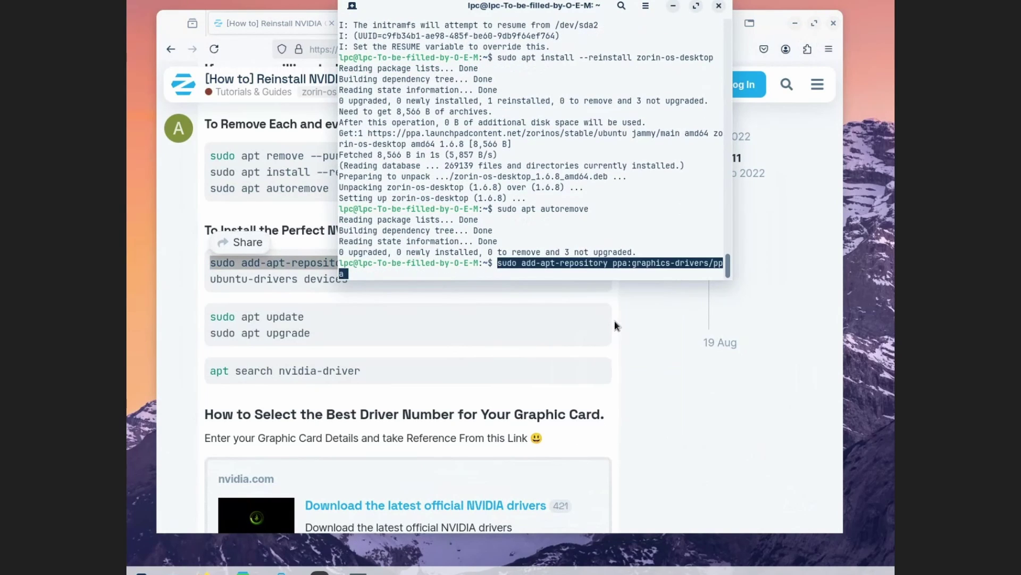
pyautogui.press('Return')
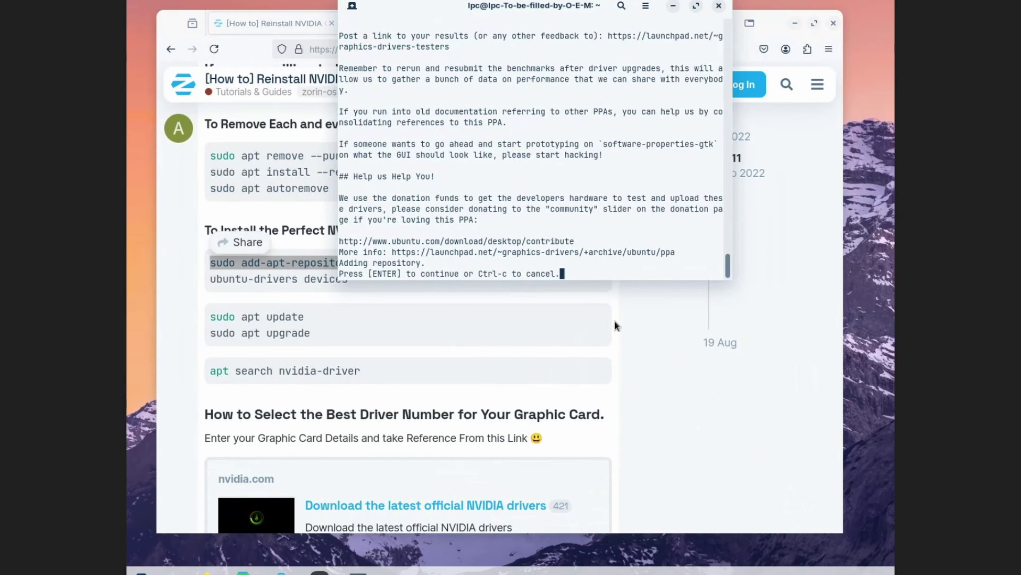
pyautogui.press('Return')
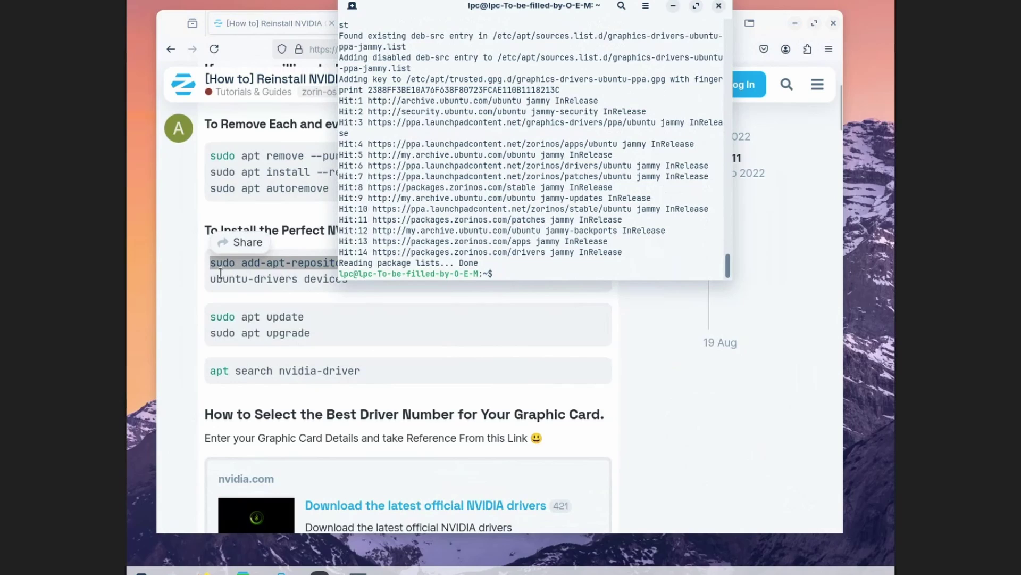
# Step: List the drivers available for the graphics card by running the guide's ubuntu-drivers devices command in the terminal
pyautogui.moveTo(213, 274); pyautogui.dragTo(349, 279)
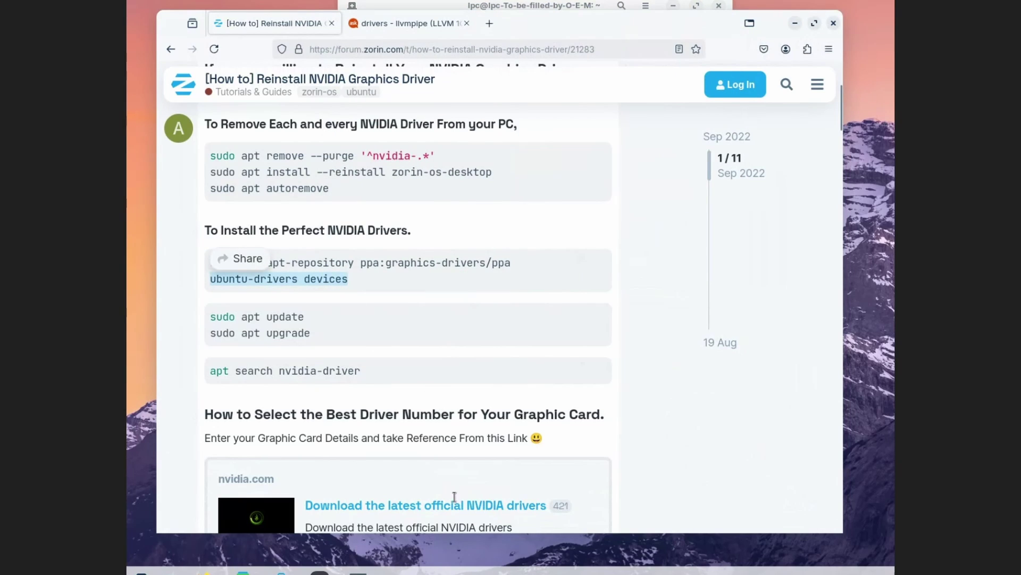
pyautogui.hotkey('alt', 'Tab')
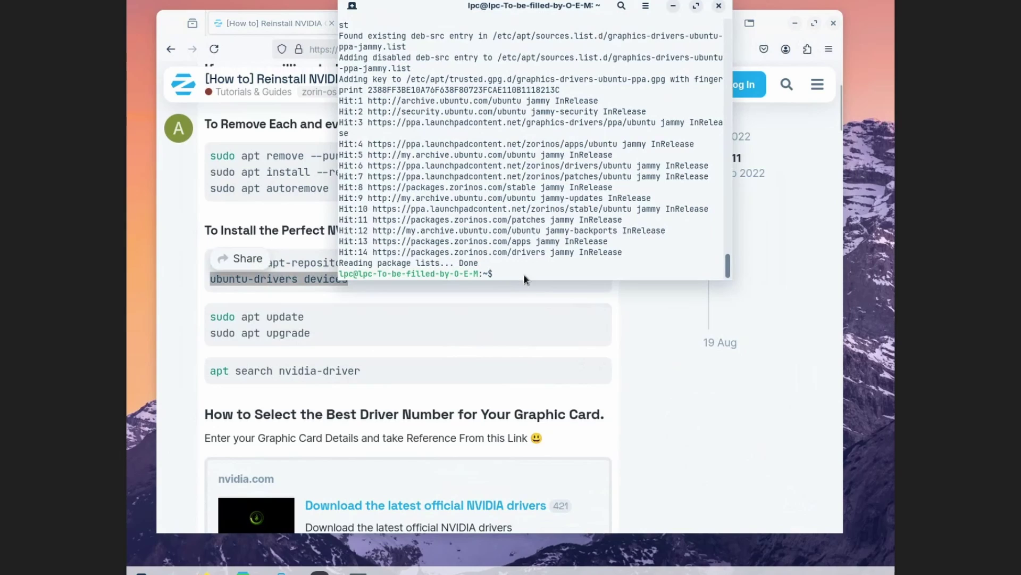
pyautogui.rightClick(543, 283)
pyautogui.click(548, 309)
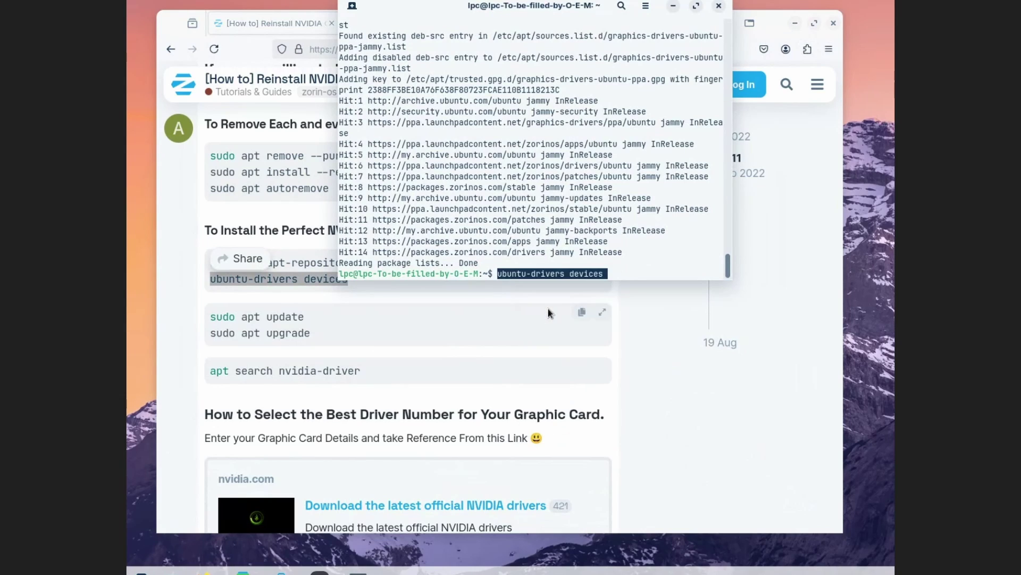
pyautogui.press('Return')
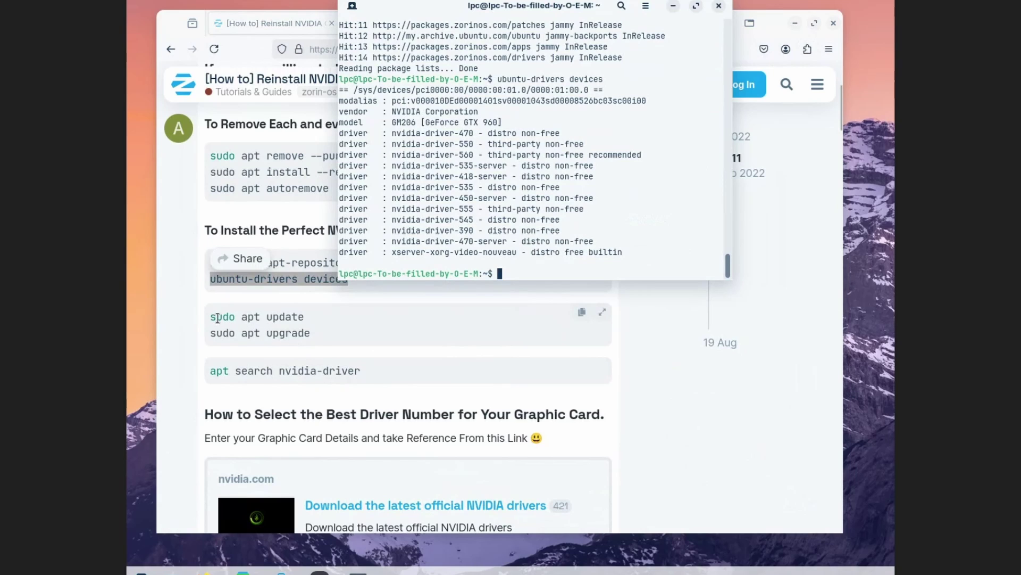
# Step: Refresh the package lists by copying sudo apt update from the guide and running it in the terminal
pyautogui.moveTo(211, 318); pyautogui.dragTo(306, 318)
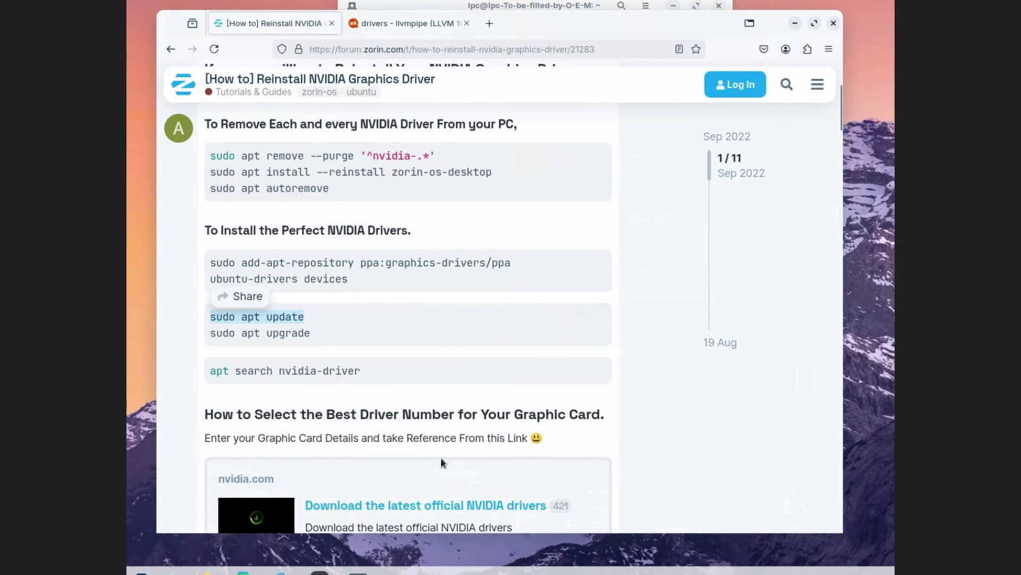
pyautogui.click(364, 570)
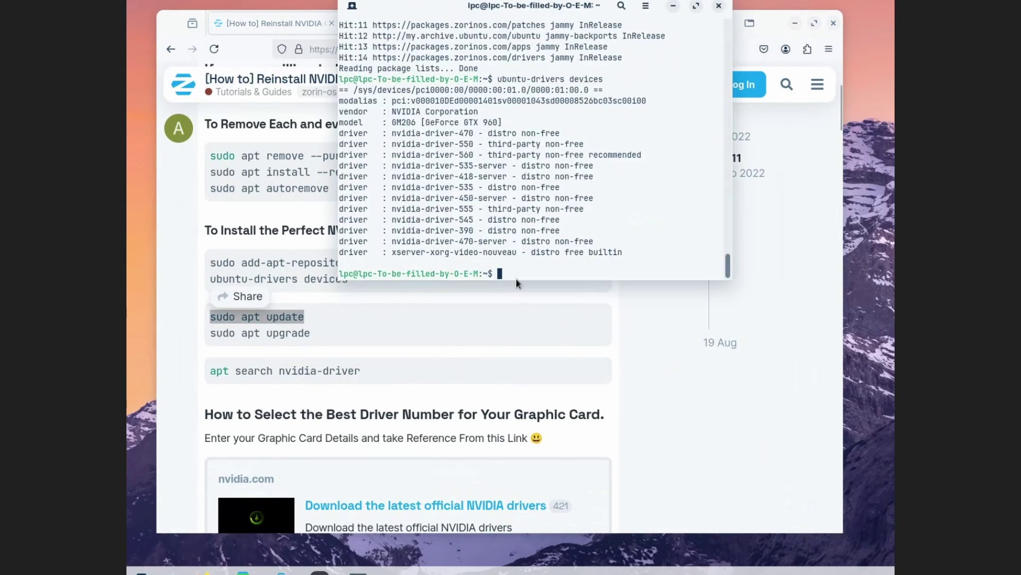
pyautogui.rightClick(577, 297)
pyautogui.click(583, 318)
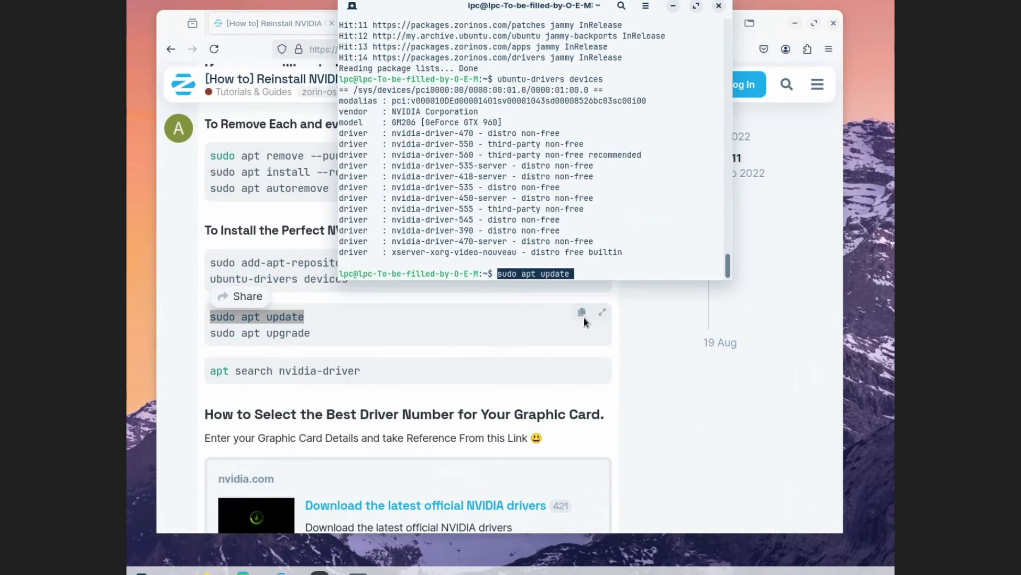
pyautogui.press('Return')
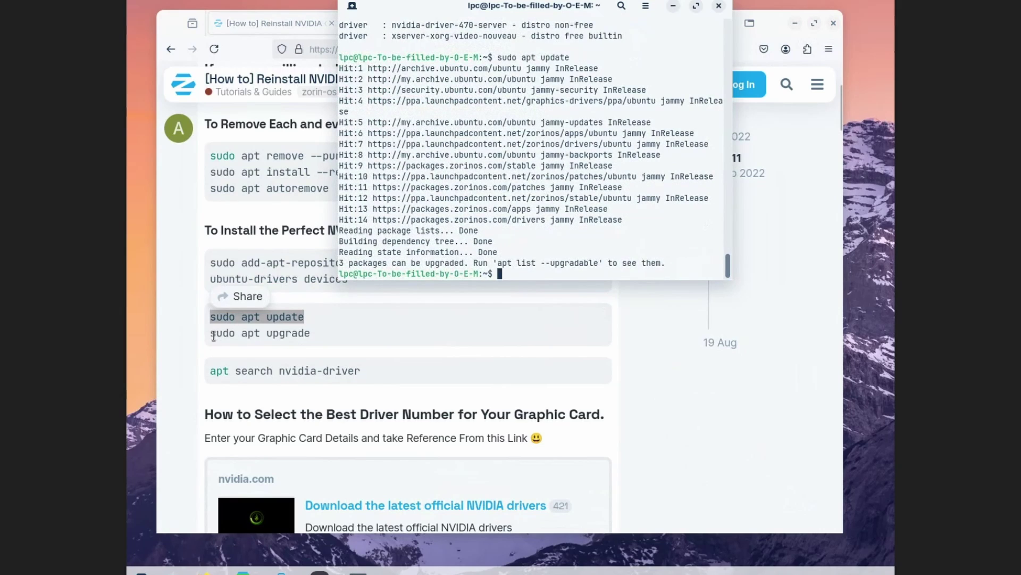
# Step: Upgrade the installed packages by copying sudo apt upgrade from the guide and running it in the terminal
pyautogui.moveTo(210, 334); pyautogui.dragTo(311, 334)
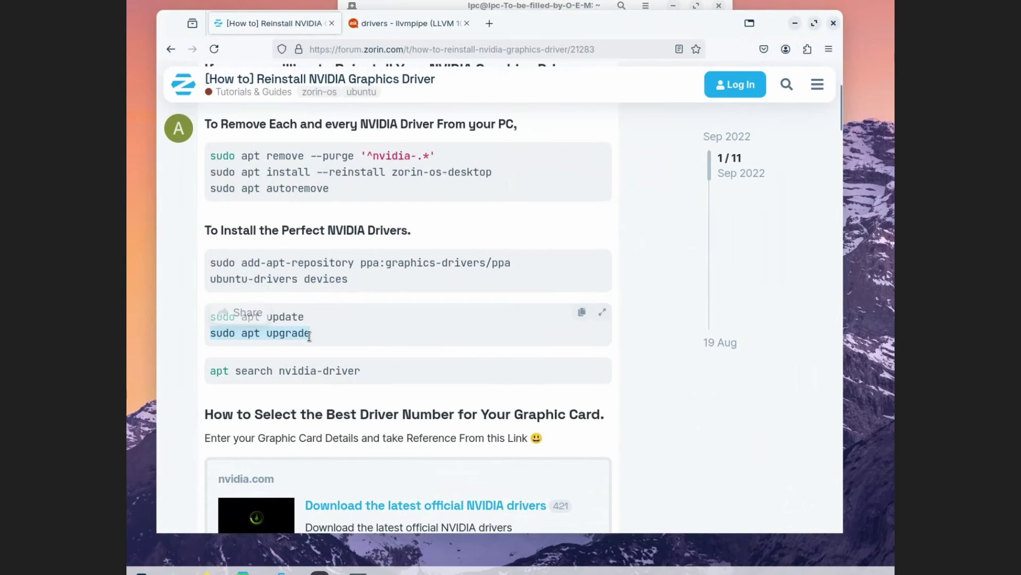
pyautogui.click(563, 6)
pyautogui.rightClick(554, 278)
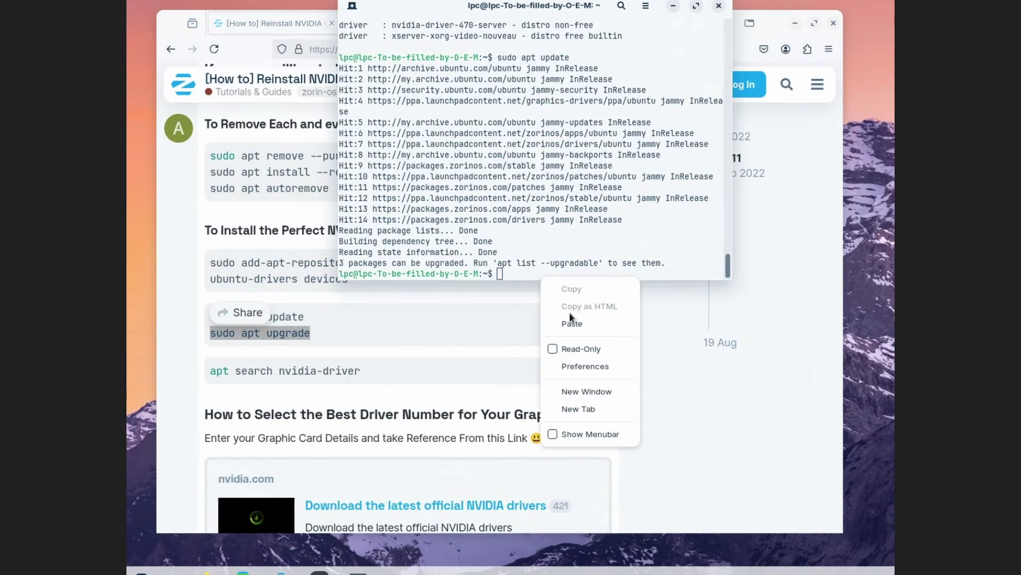
pyautogui.click(576, 320)
pyautogui.press('Return')
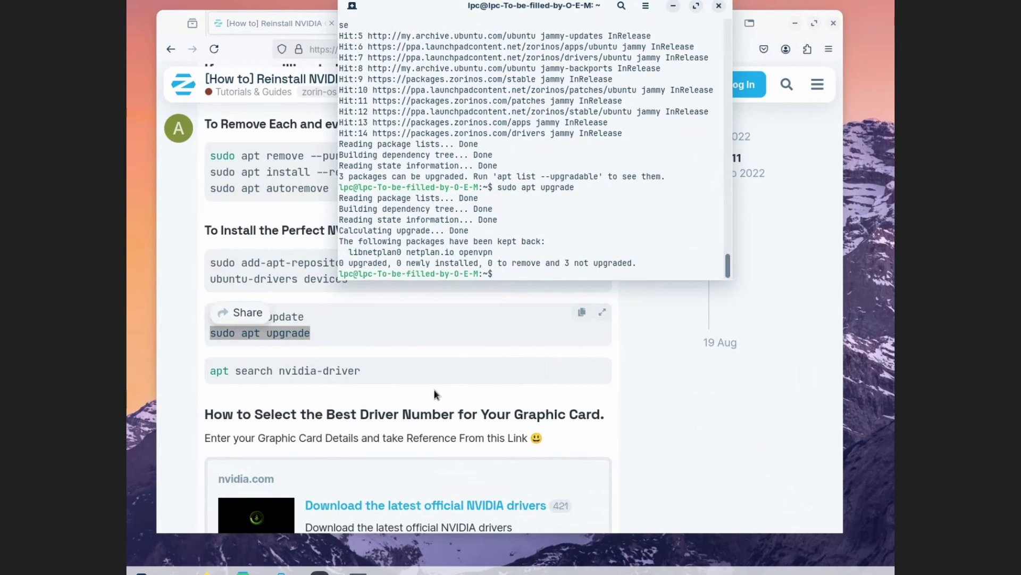
# Step: Search the package repositories for NVIDIA drivers by running the guide's apt search nvidia-driver command in the terminal
pyautogui.moveTo(366, 372); pyautogui.dragTo(210, 371)
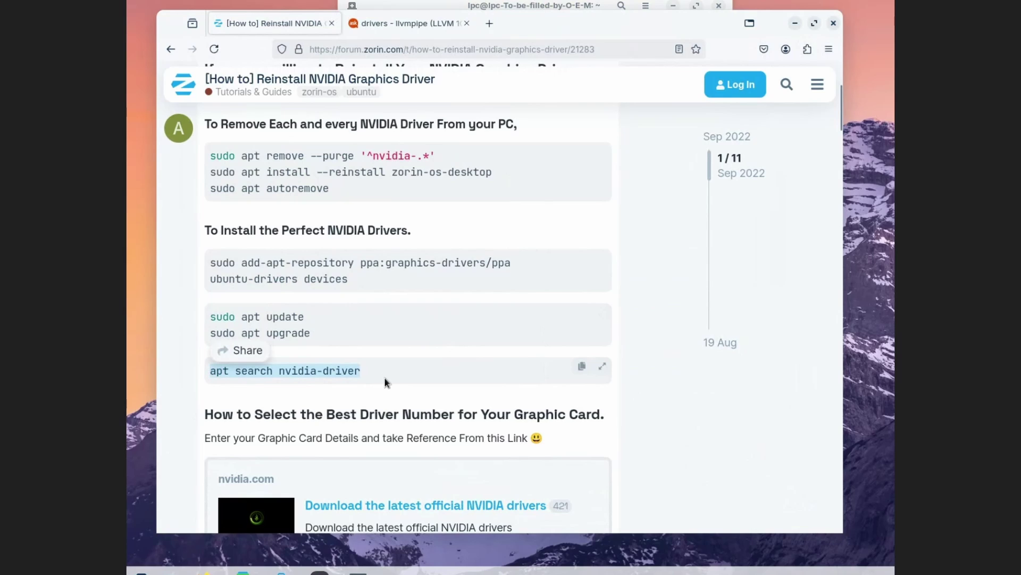
pyautogui.click(358, 572)
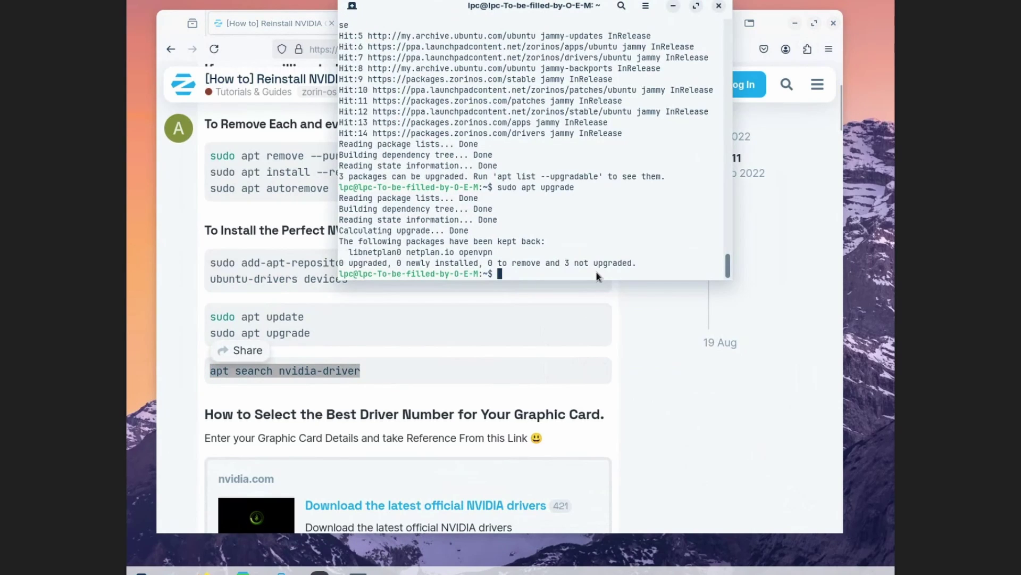
pyautogui.rightClick(596, 271)
pyautogui.click(628, 319)
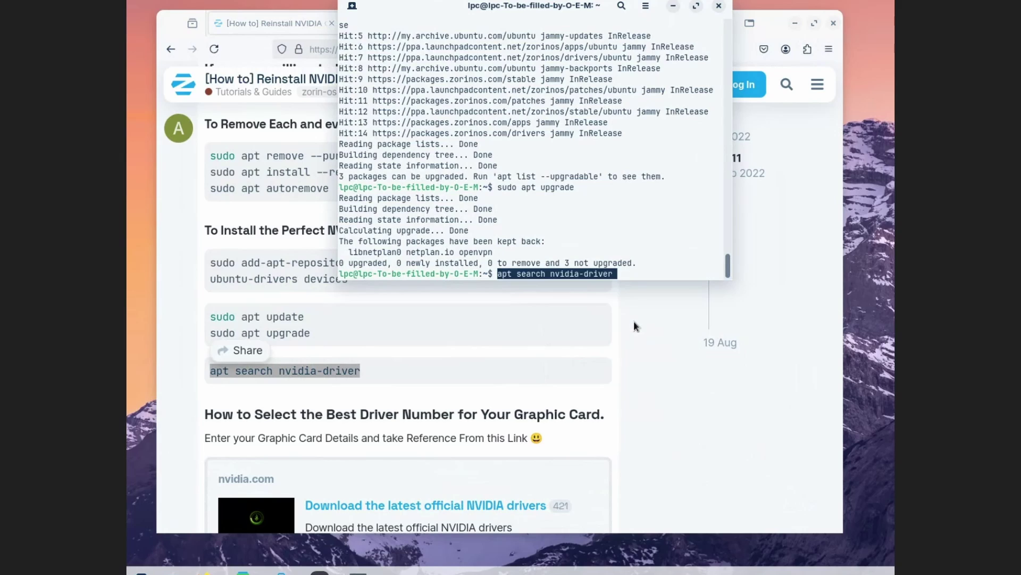
pyautogui.press('Return')
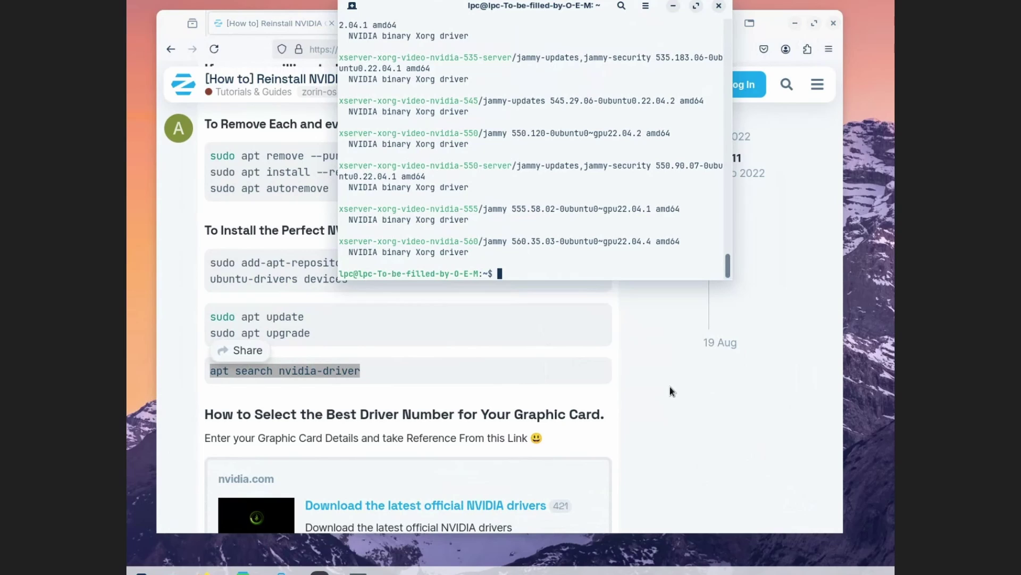
# Step: In NVIDIA's Manual Driver Search, choose the GeForce 900 Series and the GeForce GTX 960 as the product
pyautogui.scroll(-5, 669, 386)
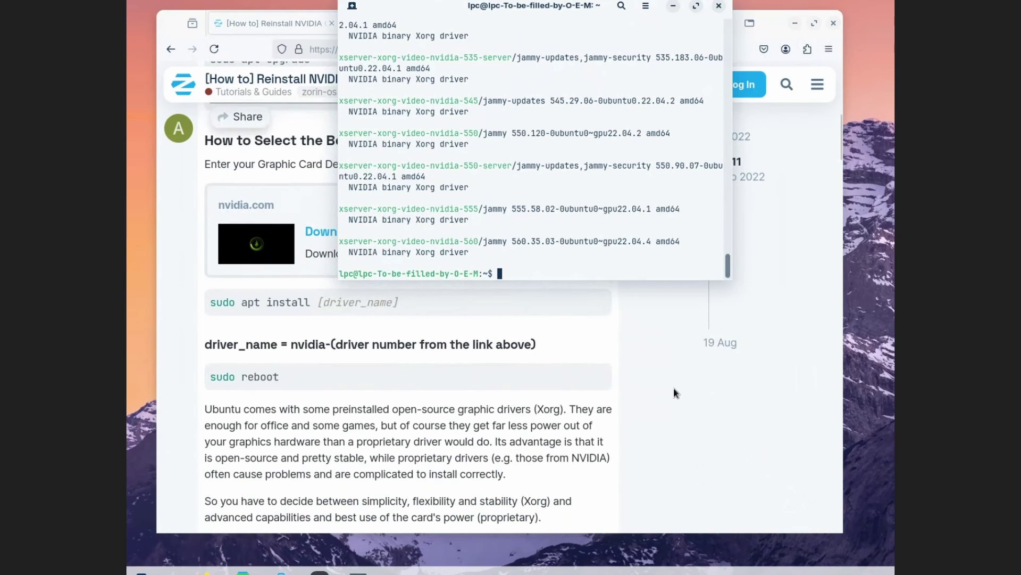
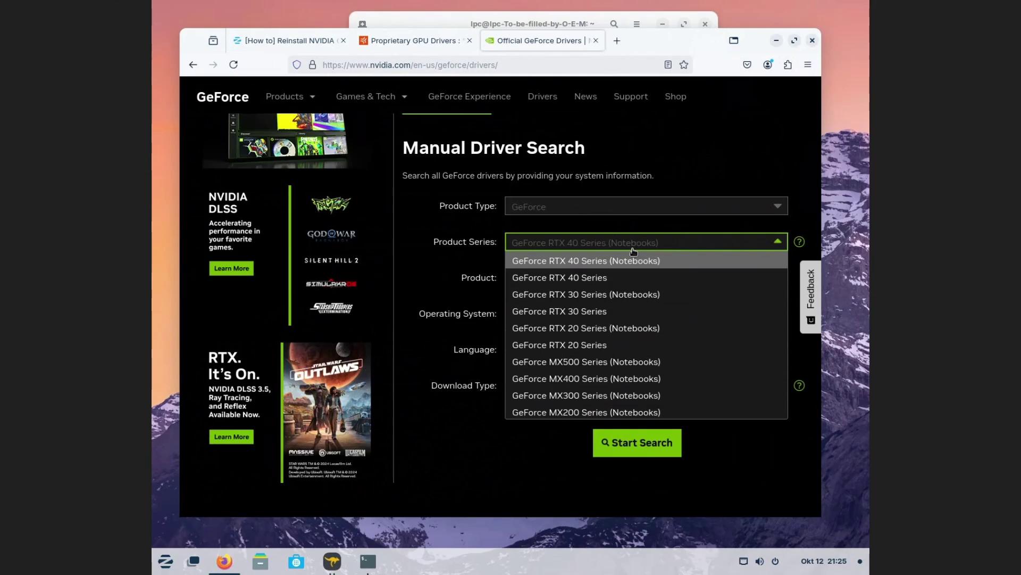
pyautogui.scroll(-3, 639, 369)
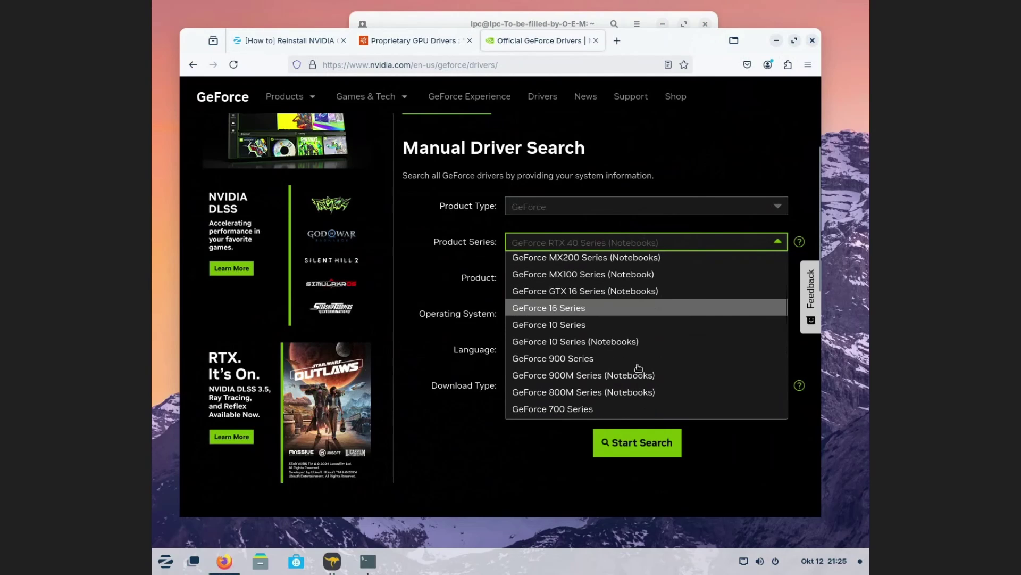
pyautogui.click(604, 360)
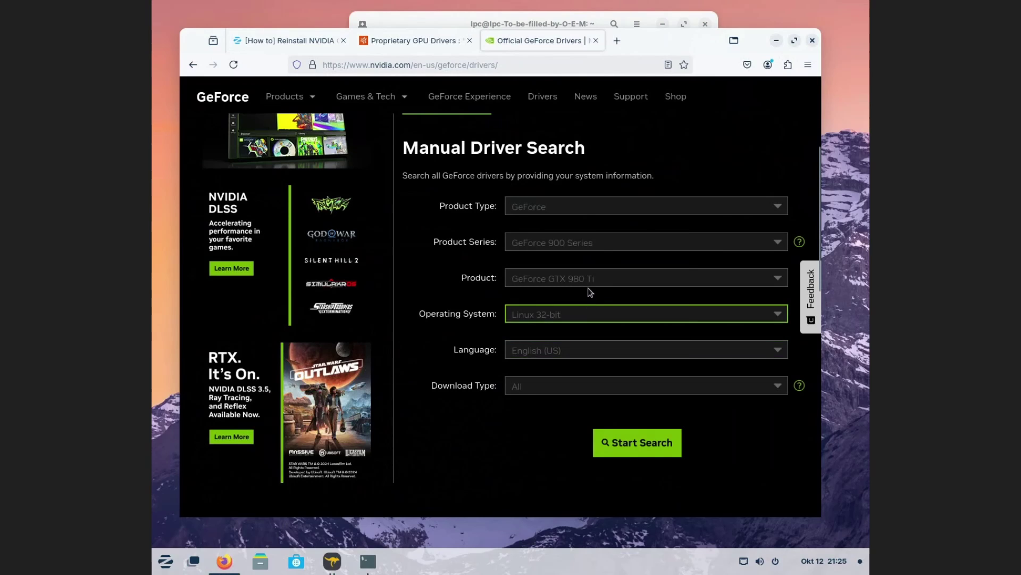
pyautogui.click(590, 283)
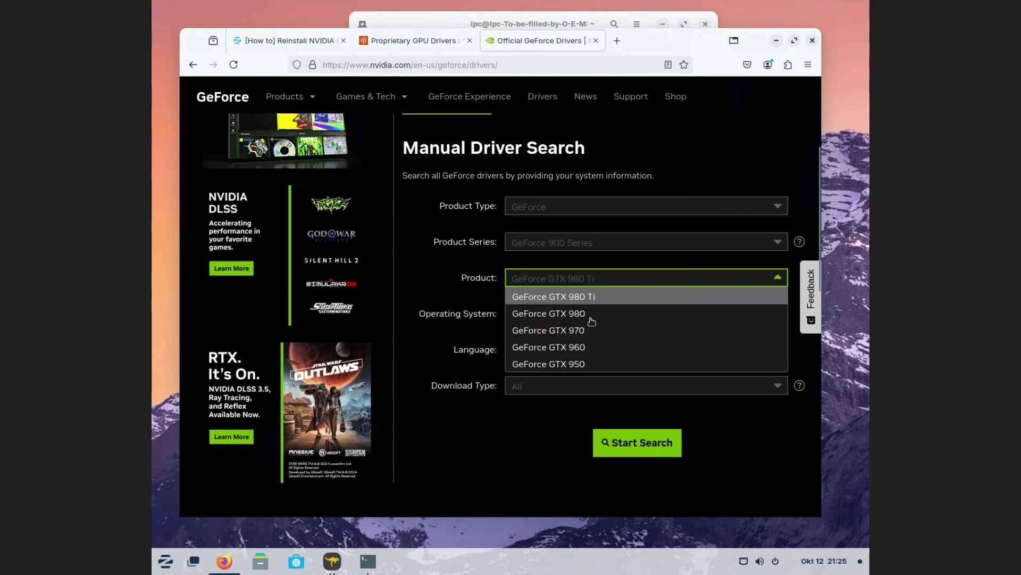
pyautogui.click(591, 348)
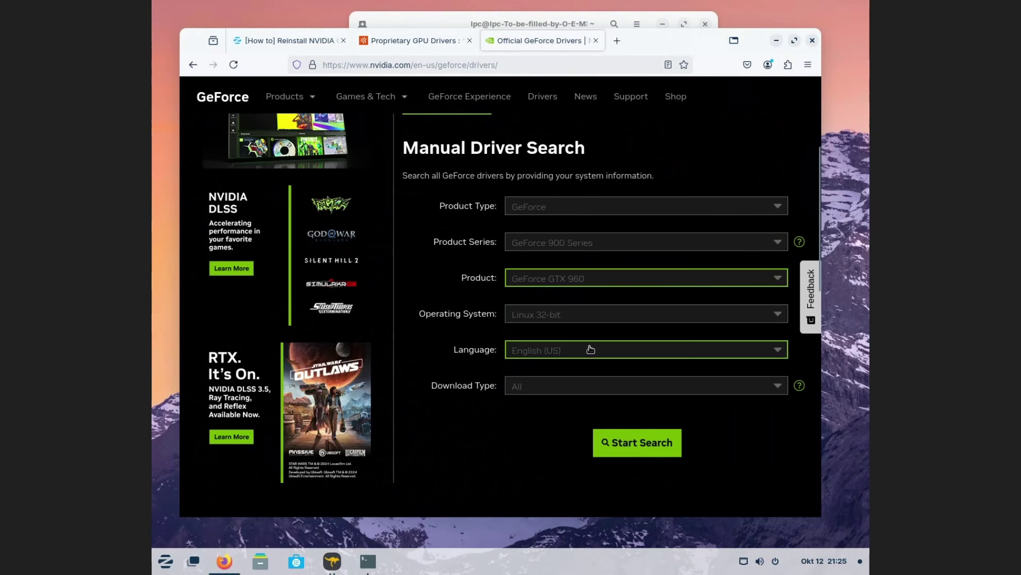
# Step: Set the operating system to Linux 64-bit and start the driver search
pyautogui.click(589, 318)
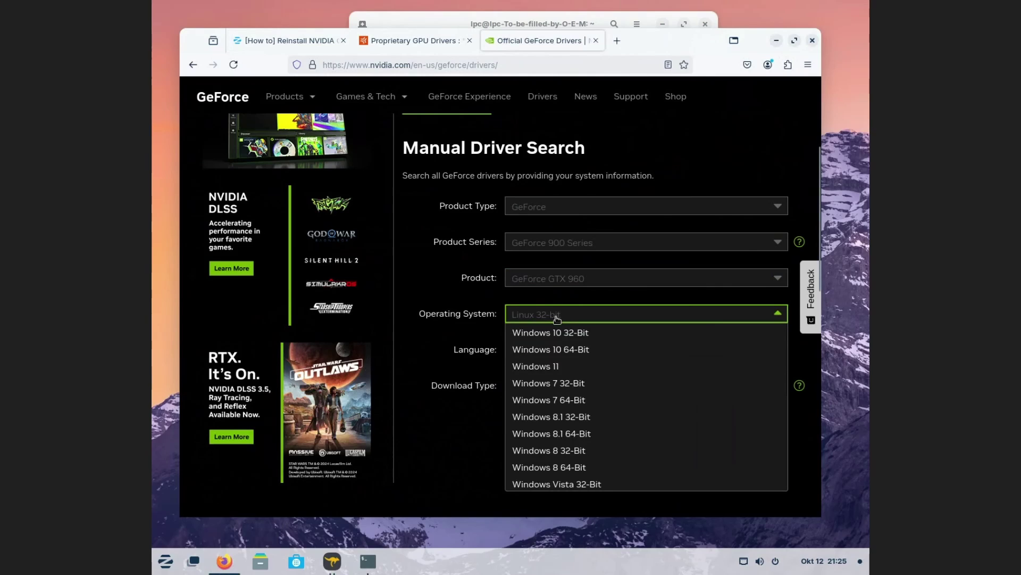
pyautogui.scroll(-3, 570, 432)
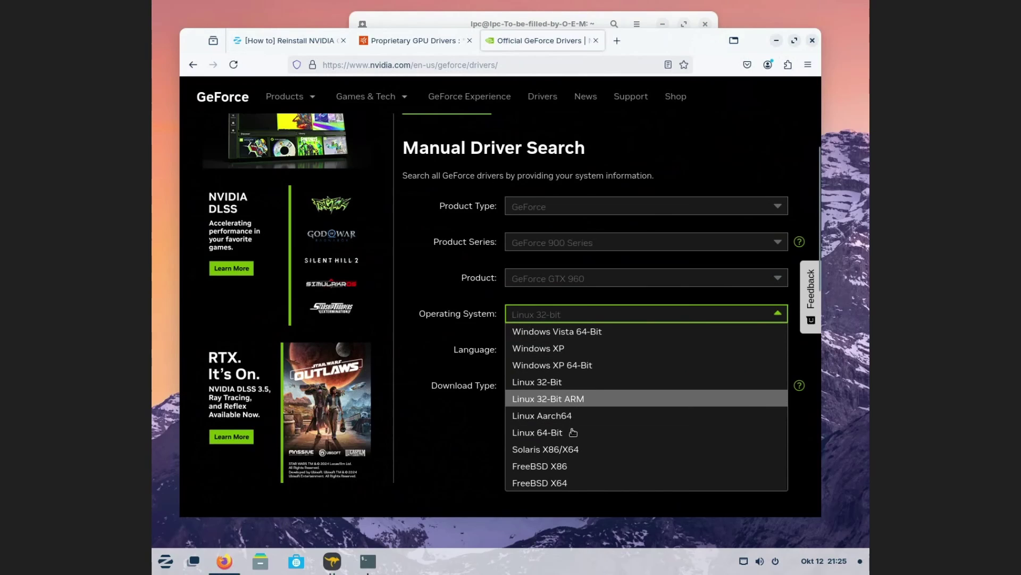
pyautogui.click(573, 432)
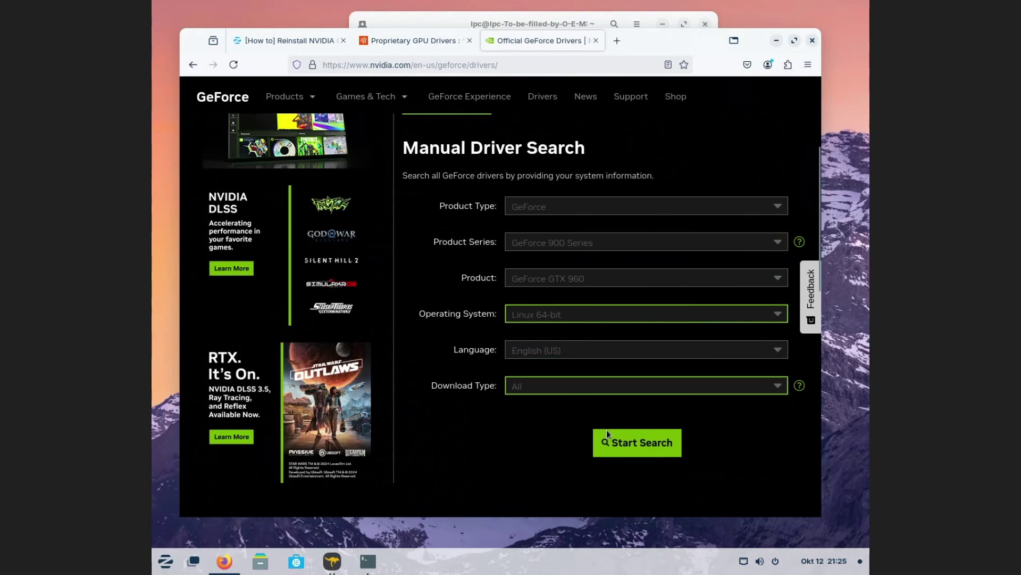
pyautogui.click(666, 435)
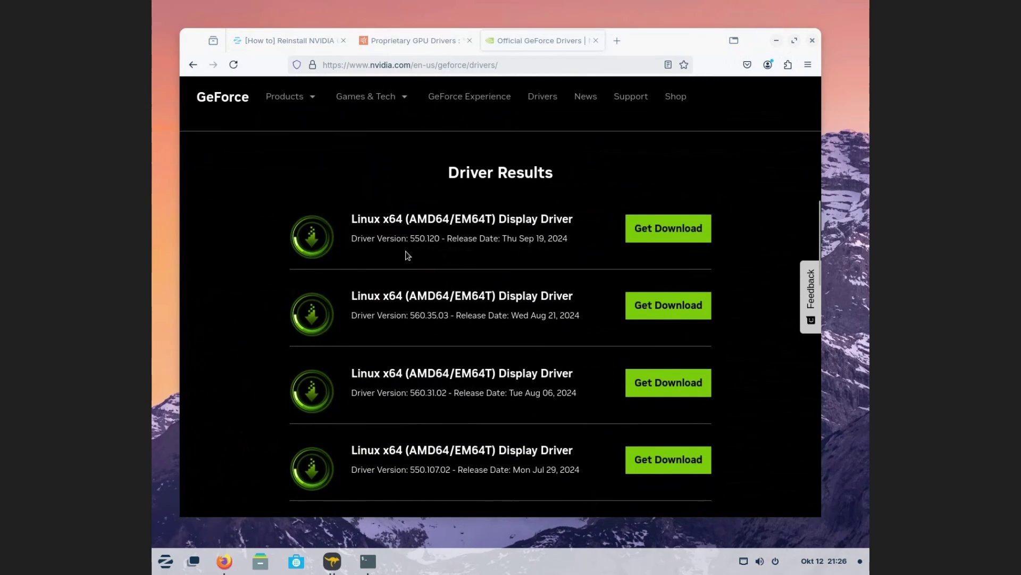
# Step: Examine the version numbers and release dates of the Linux x64 display drivers in the Driver Results list
pyautogui.scroll(-3, 423, 320)
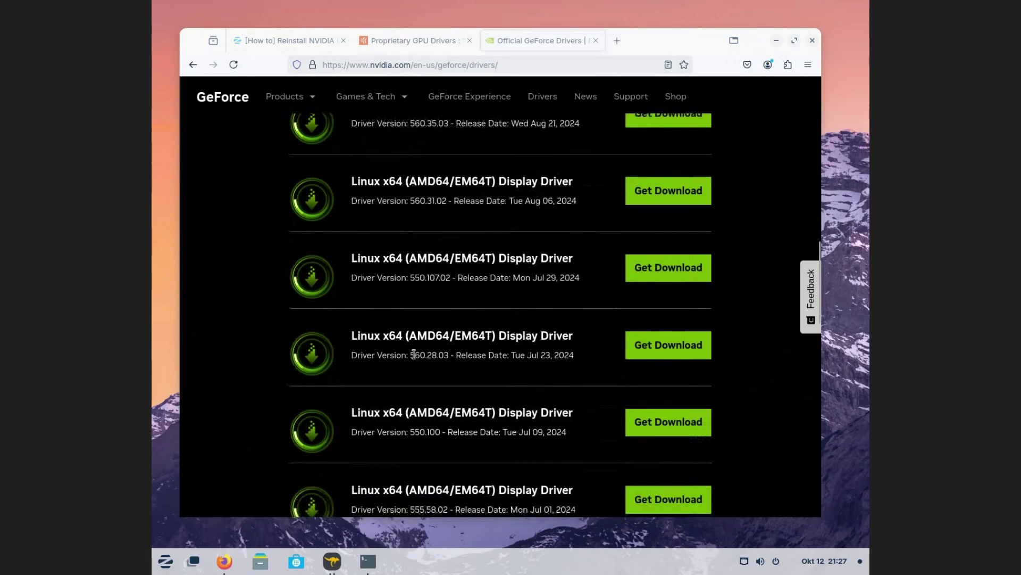
pyautogui.scroll(-1, 430, 421)
pyautogui.scroll(-2, 433, 420)
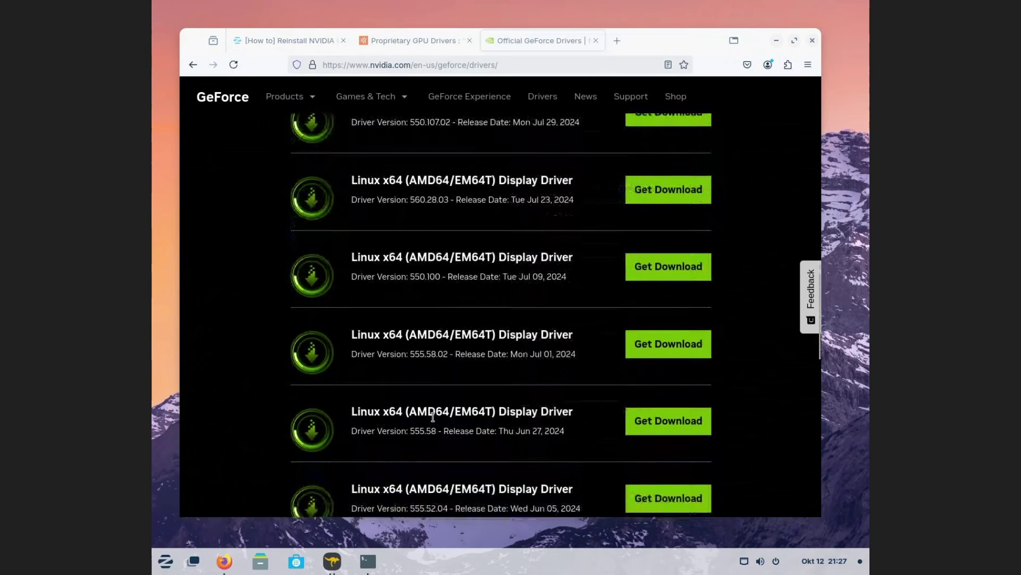
pyautogui.scroll(-7, 434, 415)
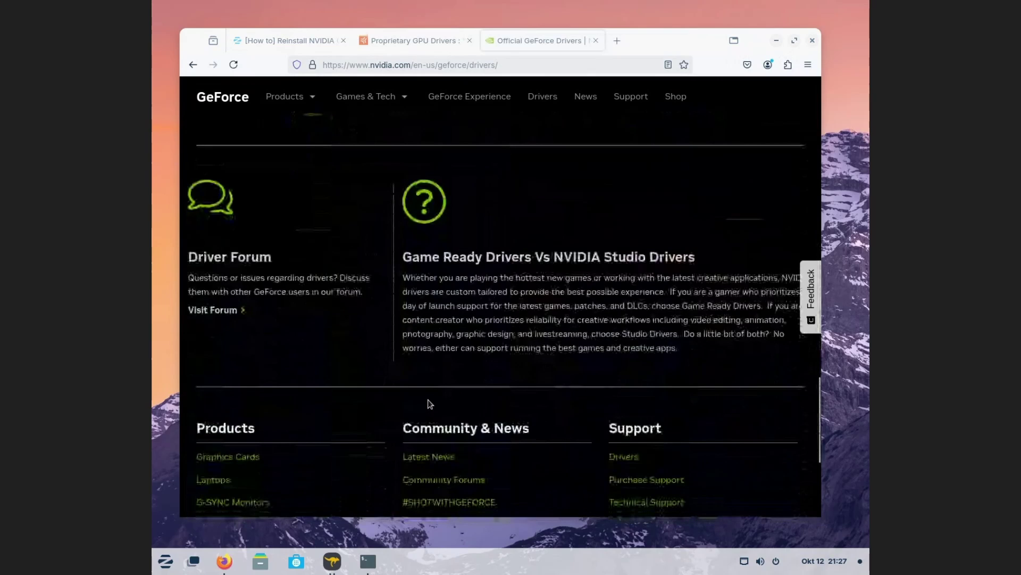
pyautogui.scroll(5, 426, 403)
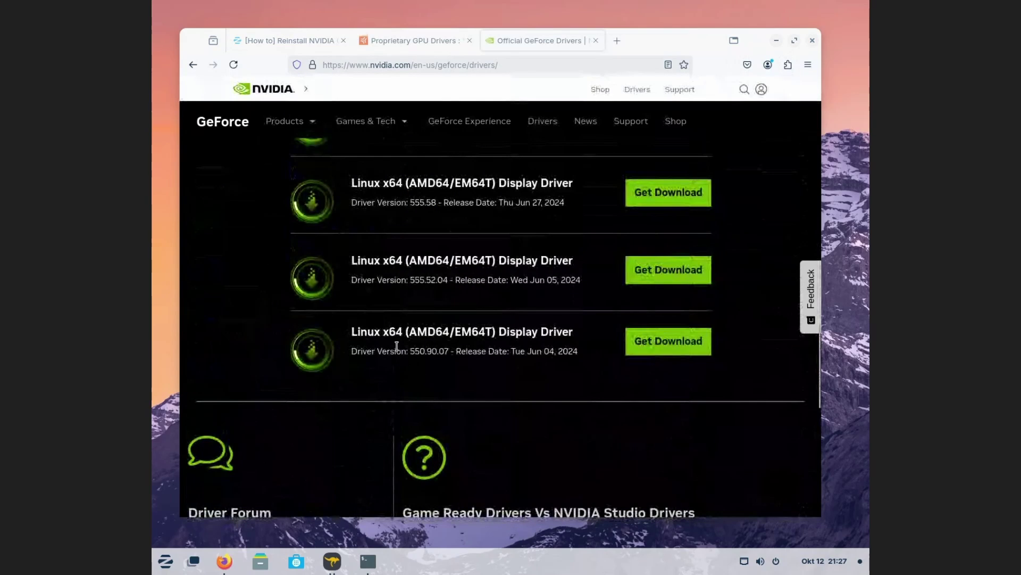
pyautogui.scroll(1, 416, 287)
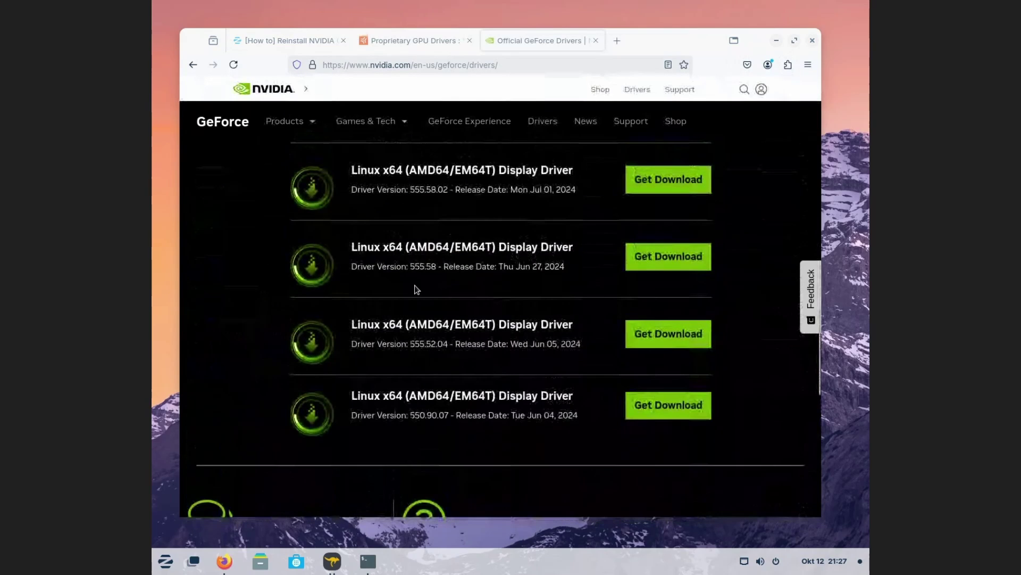
pyautogui.scroll(1, 419, 289)
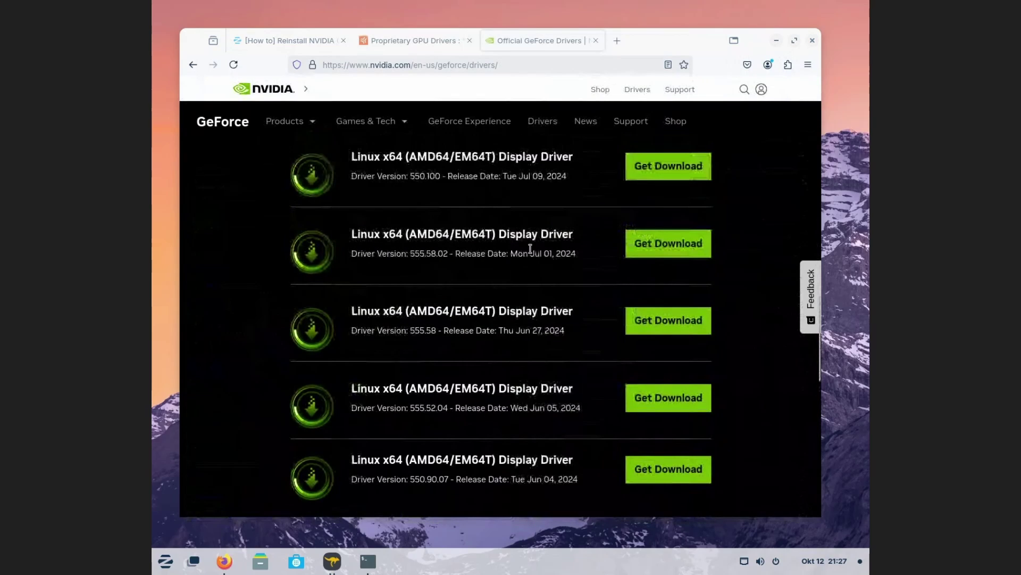
pyautogui.scroll(7, 538, 258)
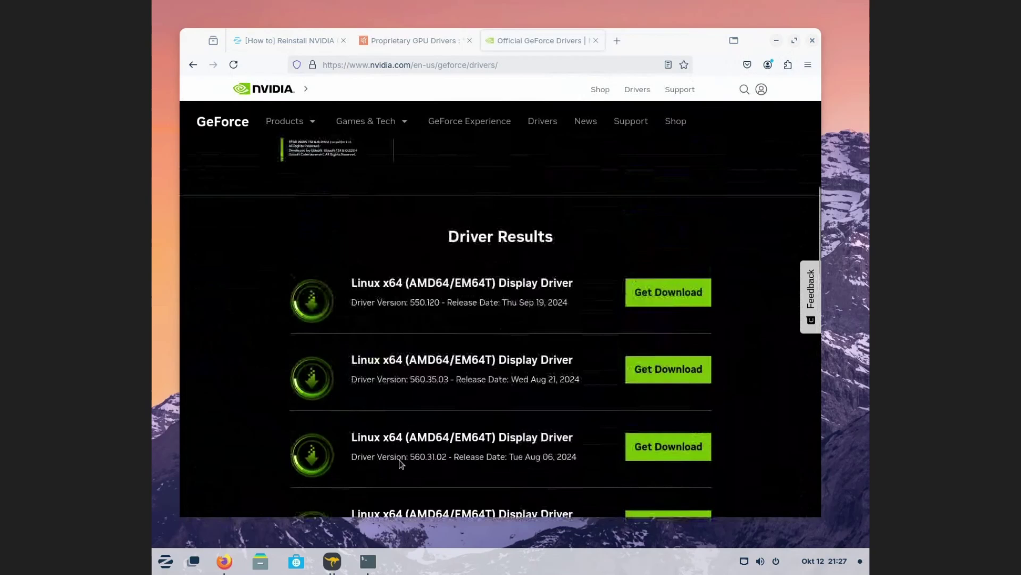
pyautogui.click(331, 563)
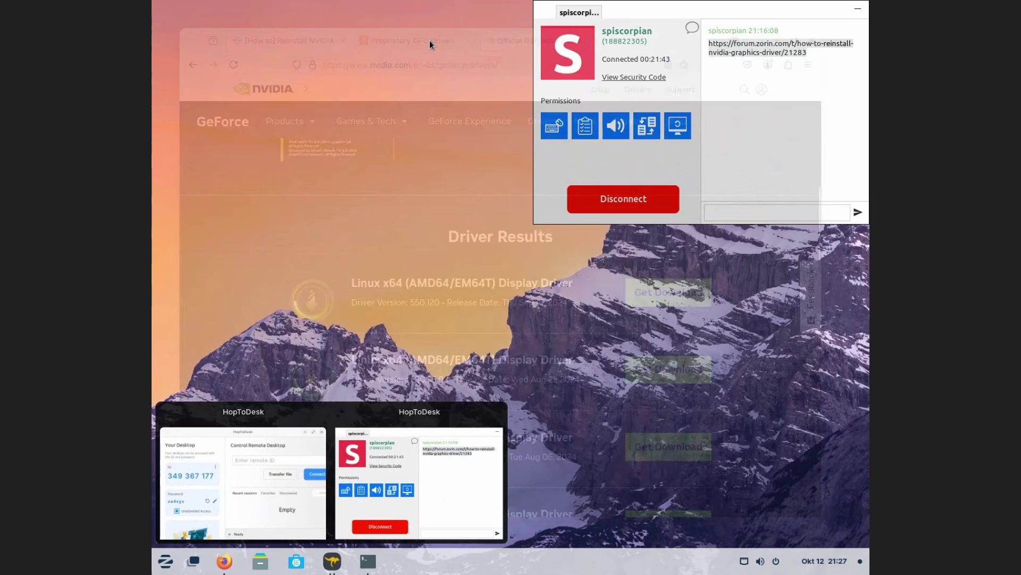
# Step: Review the NVIDIA driver packages published for Focal on the Proprietary GPU Drivers PPA page
pyautogui.click(430, 40)
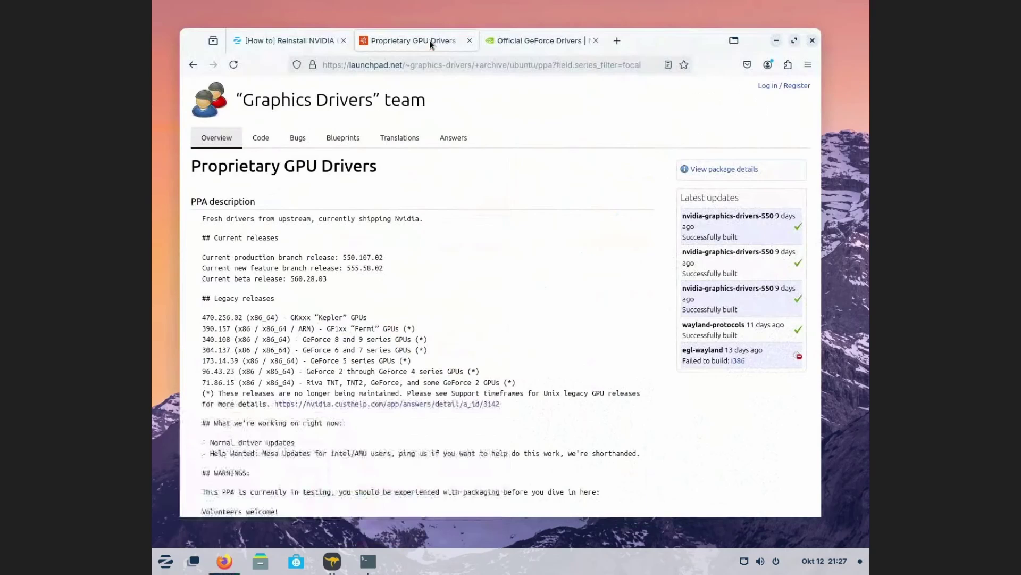
pyautogui.scroll(-5, 577, 308)
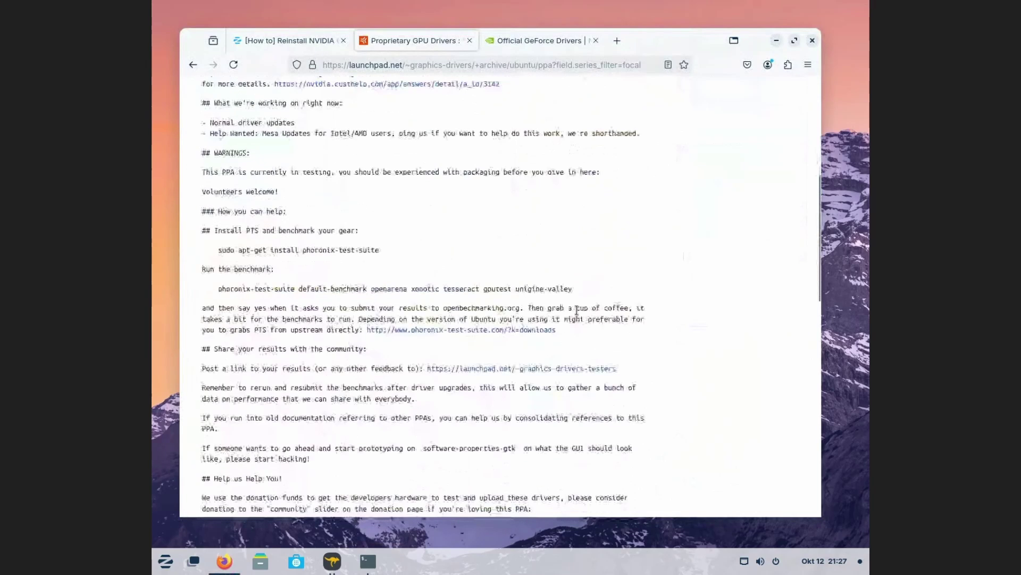
pyautogui.scroll(-5, 577, 310)
pyautogui.scroll(-2, 579, 315)
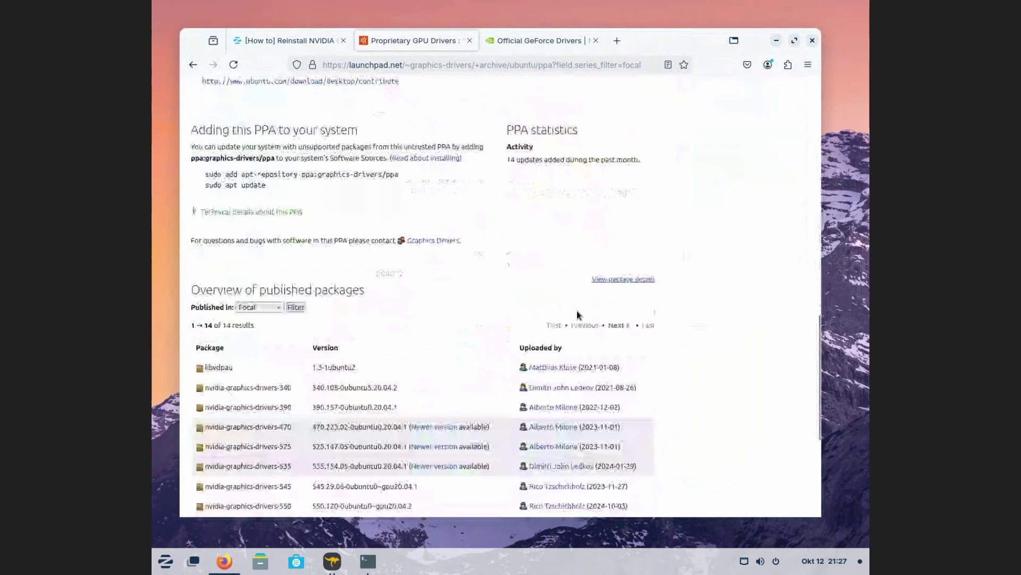
pyautogui.scroll(-3, 577, 315)
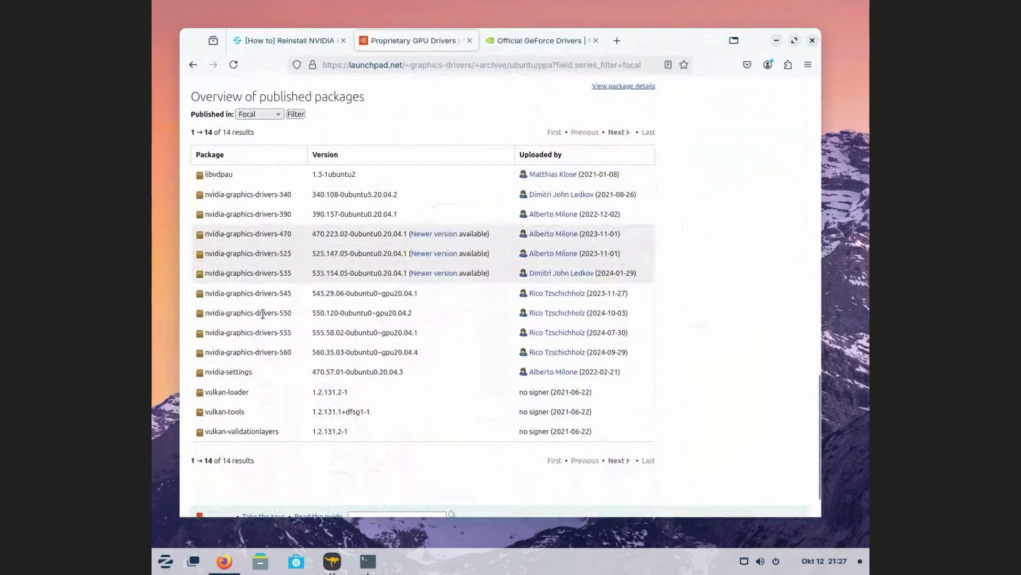
pyautogui.click(261, 113)
pyautogui.click(270, 193)
# Step: Compare the driver versions in NVIDIA's results with the PPA's package list and the terminal's search output
pyautogui.click(514, 48)
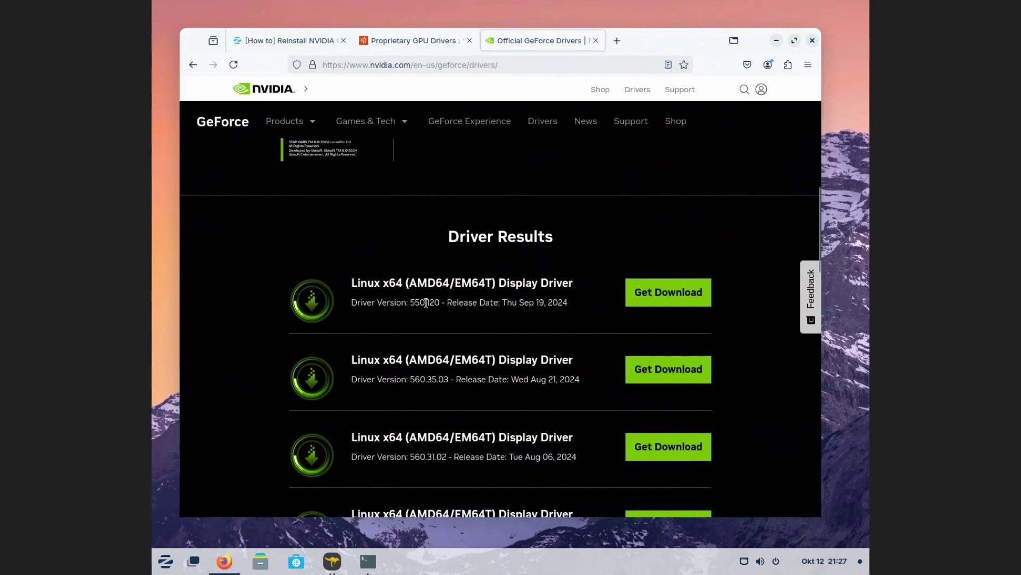
pyautogui.click(394, 43)
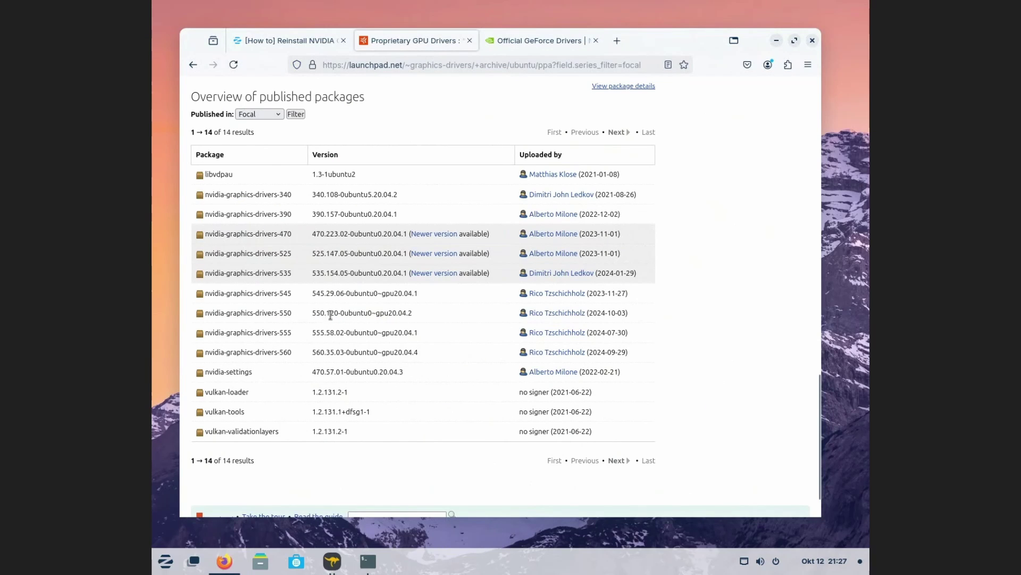
pyautogui.click(368, 560)
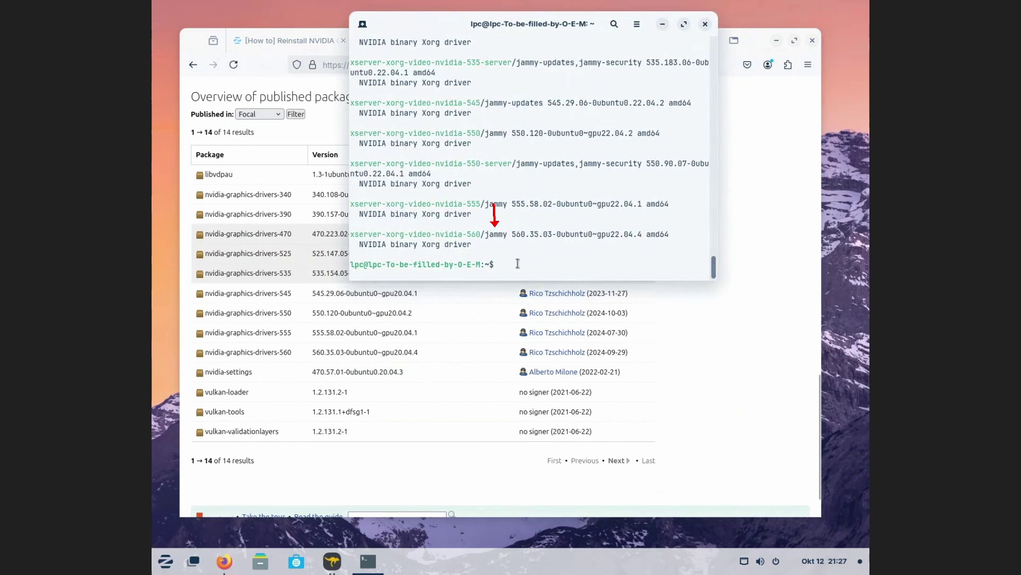
# Step: Copy the sudo apt install [driver_name] command from the Zorin forum guide and paste it at the terminal prompt
pyautogui.click(264, 42)
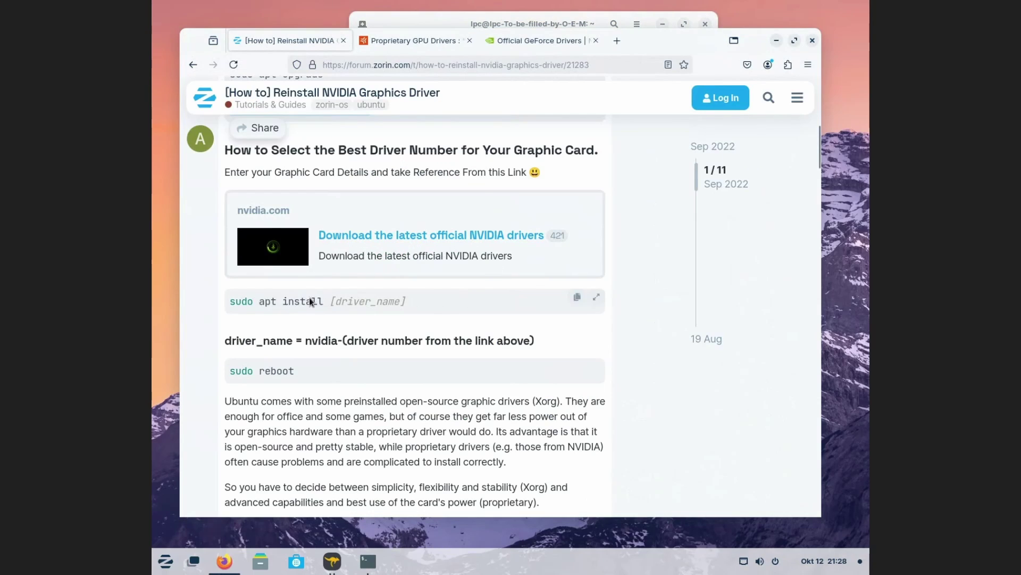
pyautogui.click(577, 297)
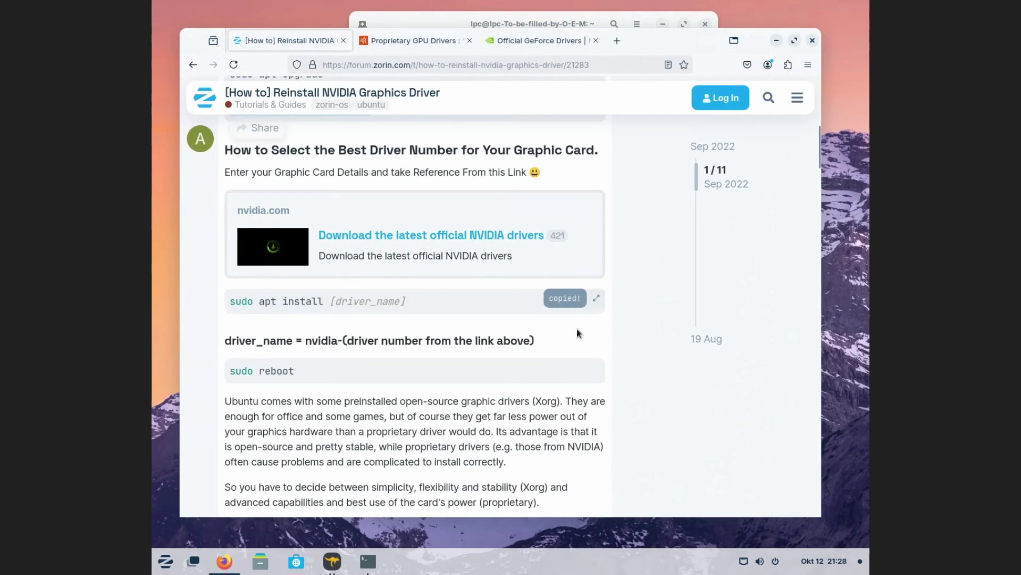
pyautogui.click(367, 564)
pyautogui.rightClick(537, 269)
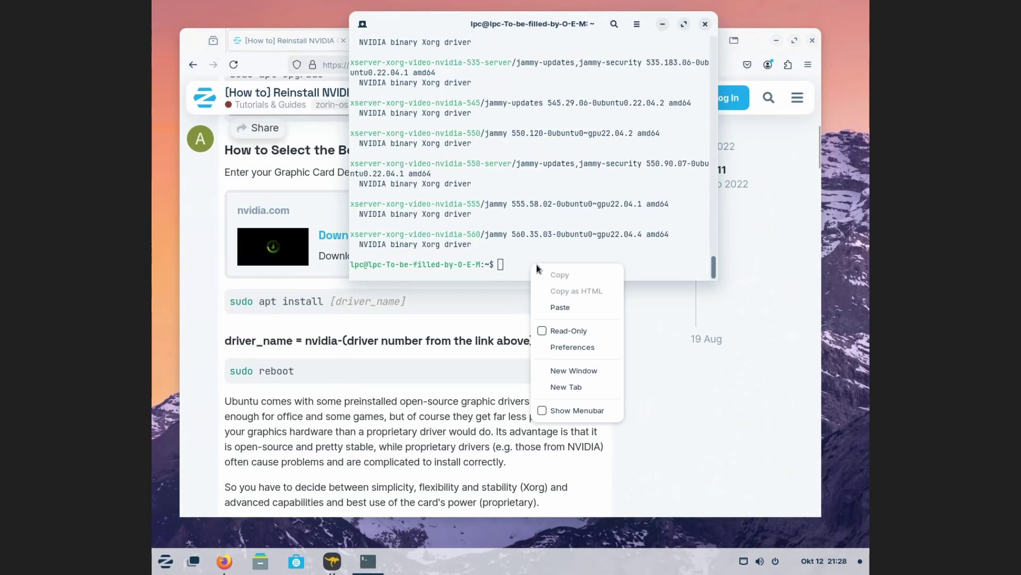
pyautogui.click(562, 307)
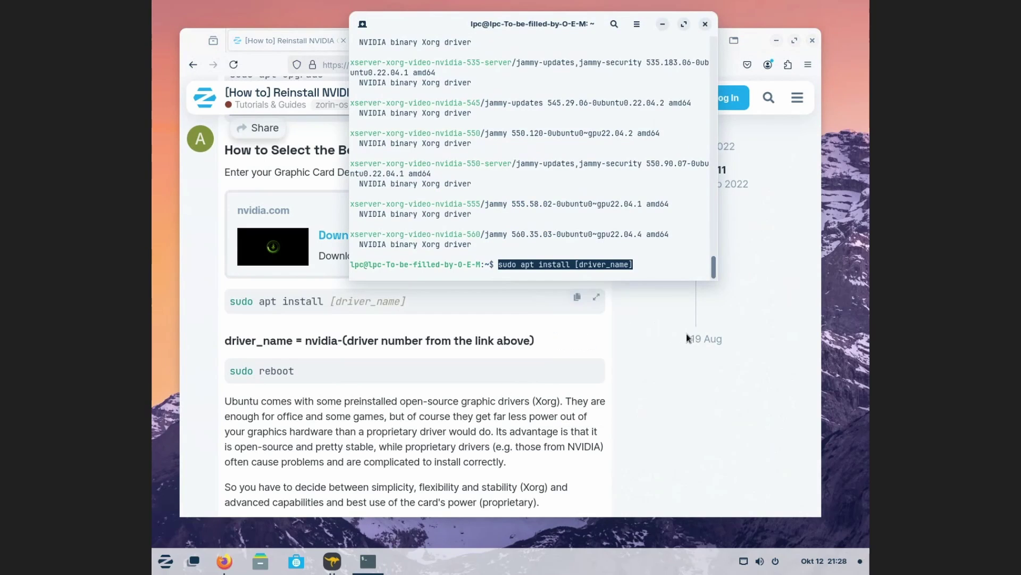
# Step: Delete the [driver_name] placeholder from the pasted command, keeping sudo apt install
pyautogui.press('Right')
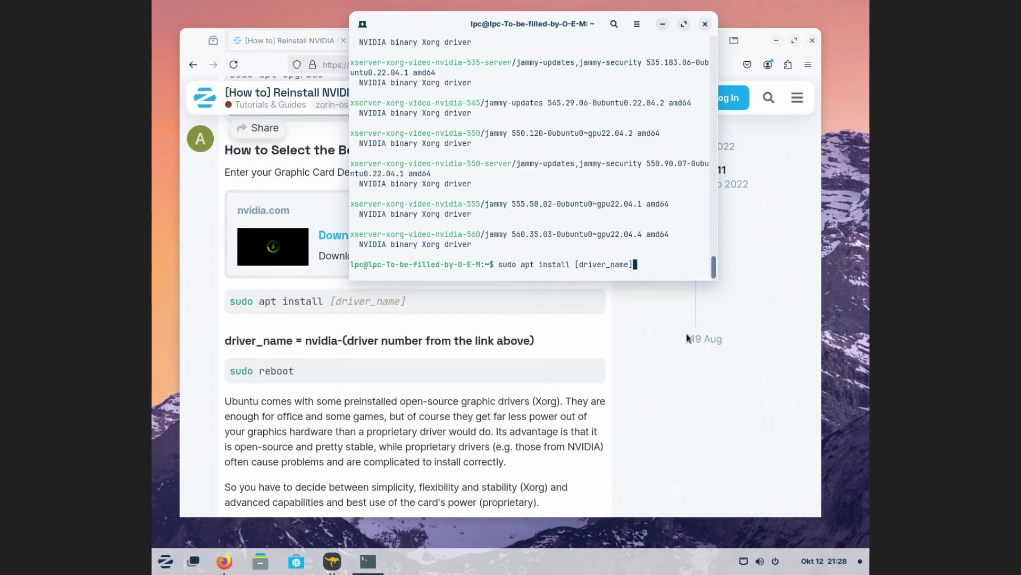
pyautogui.press('BackSpace')
pyautogui.press('BackSpace')
pyautogui.press('BackSpace')
pyautogui.press('BackSpace')
pyautogui.press('BackSpace')
pyautogui.press('BackSpace')
pyautogui.press('BackSpace')
pyautogui.press('BackSpace')
pyautogui.press('BackSpace')
pyautogui.press('BackSpace')
pyautogui.press('BackSpace')
pyautogui.press('BackSpace')
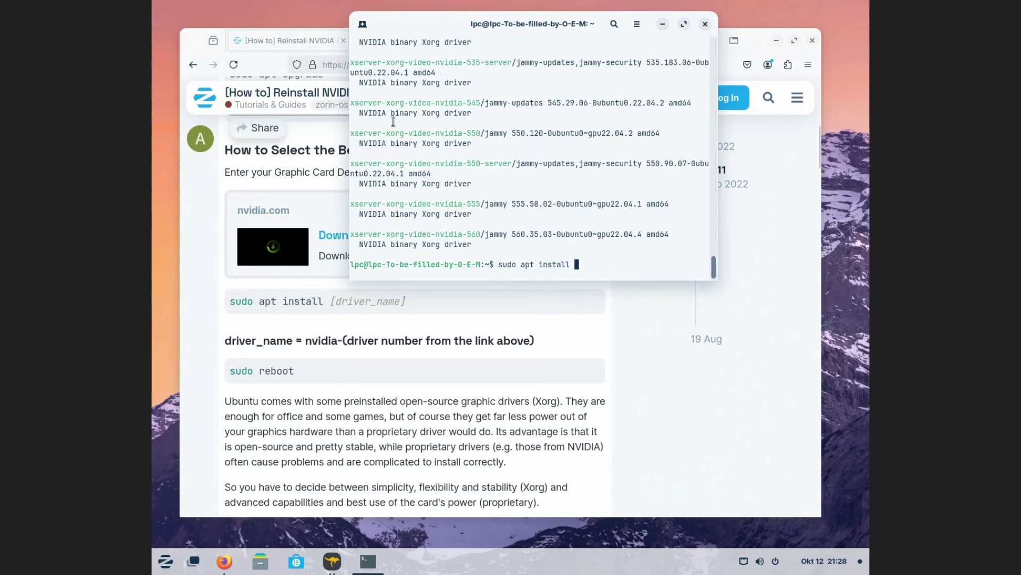
# Step: Copy the package name nvidia-graphics-drivers-550 from the PPA's package list and paste it after sudo apt install in the terminal
pyautogui.click(311, 42)
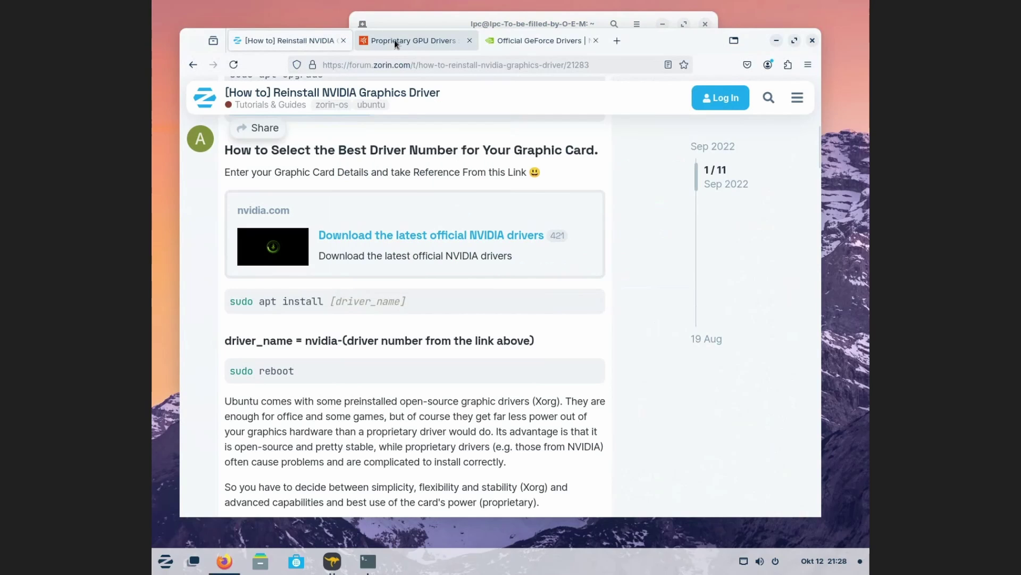
pyautogui.click(391, 45)
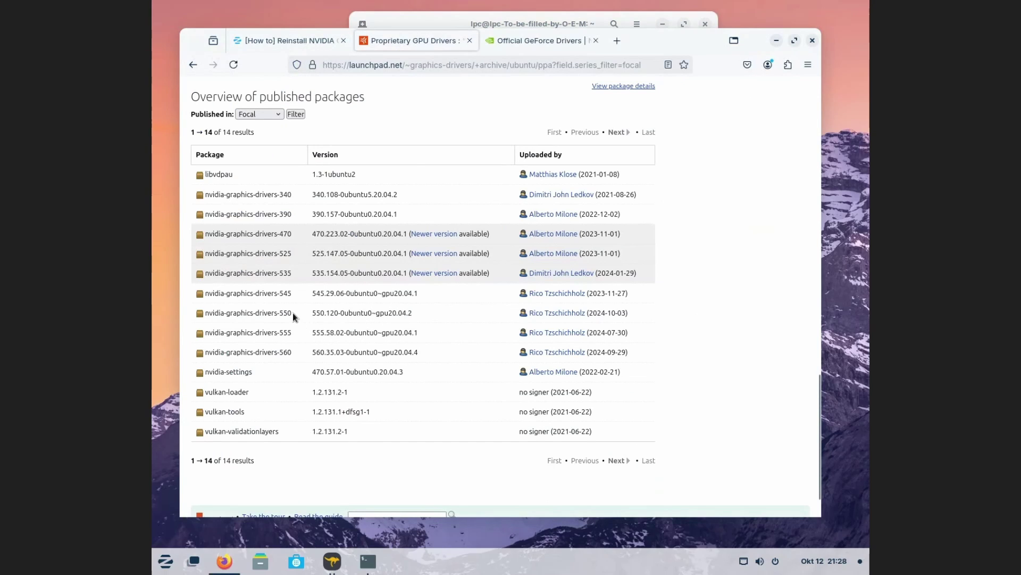
pyautogui.tripleClick(208, 312)
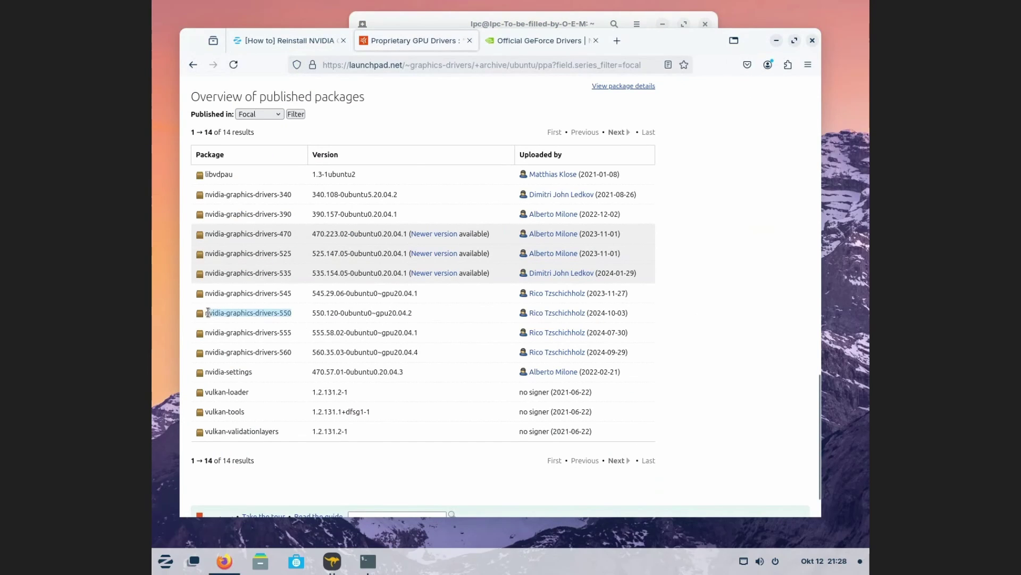
pyautogui.rightClick(224, 313)
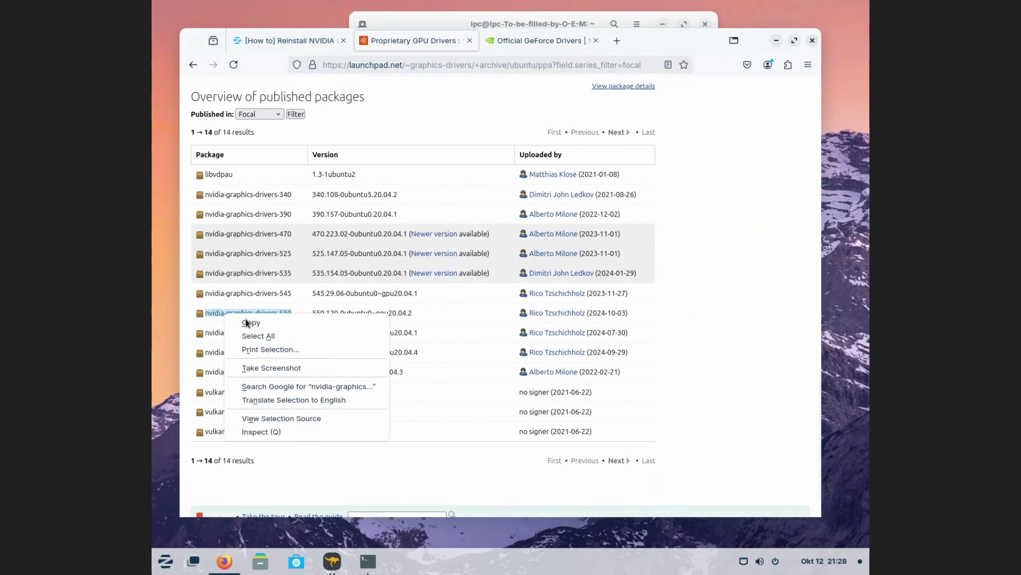
pyautogui.click(245, 319)
pyautogui.click(416, 21)
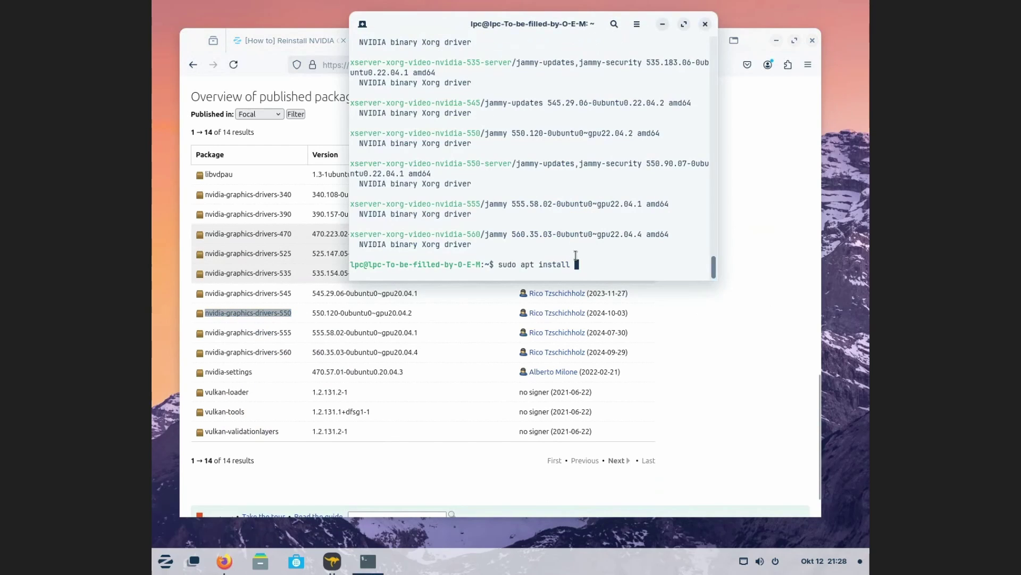
pyautogui.rightClick(583, 272)
pyautogui.click(612, 315)
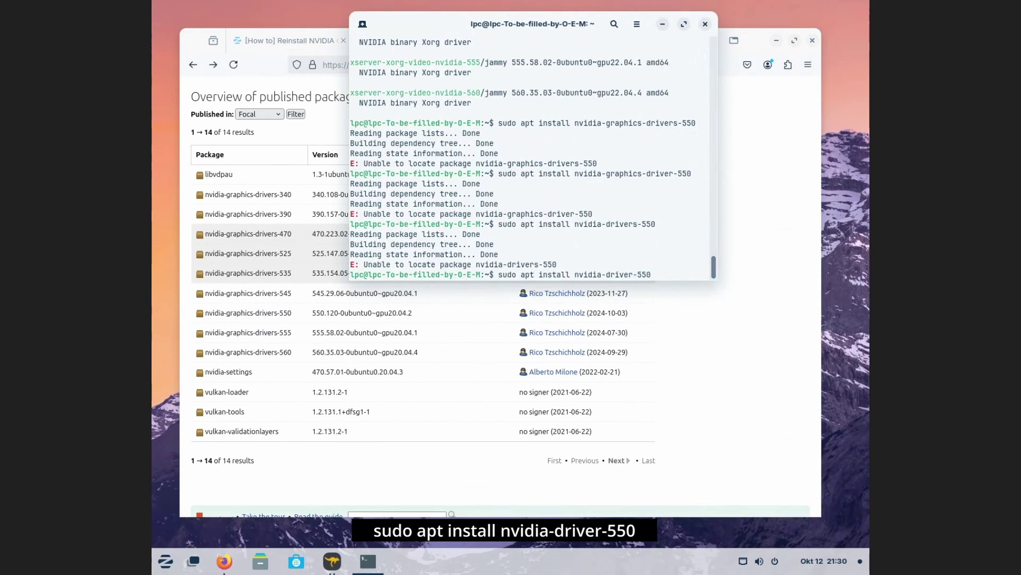
# Step: Run sudo apt install nvidia-driver-550 in the terminal and accept the installation with y
pyautogui.press('Return')
pyautogui.write('y')
pyautogui.press('Return')
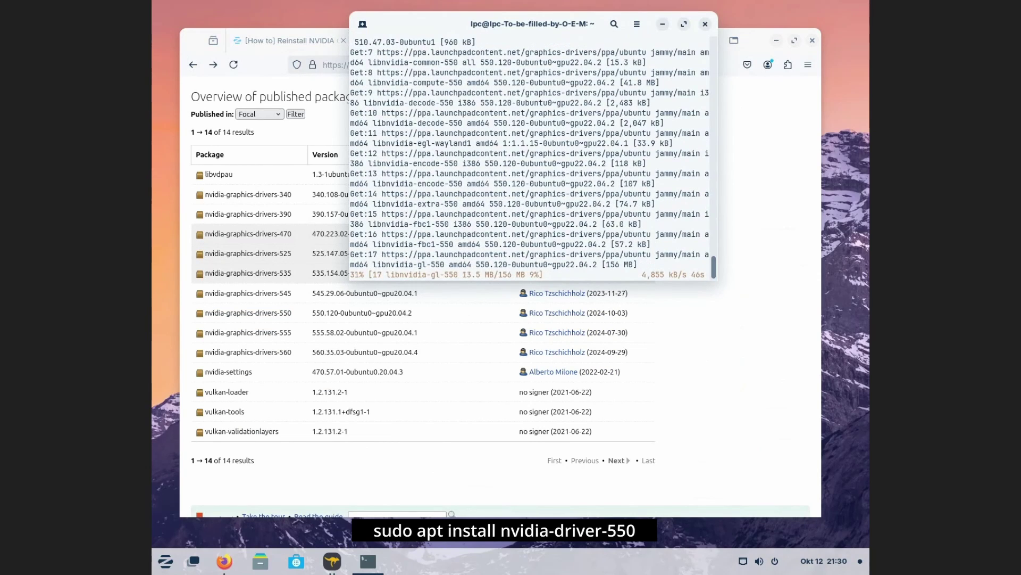
# Step: Return to the Zorin forum guide for the final command and restart the computer from the terminal with sudo reboot
pyautogui.click(310, 39)
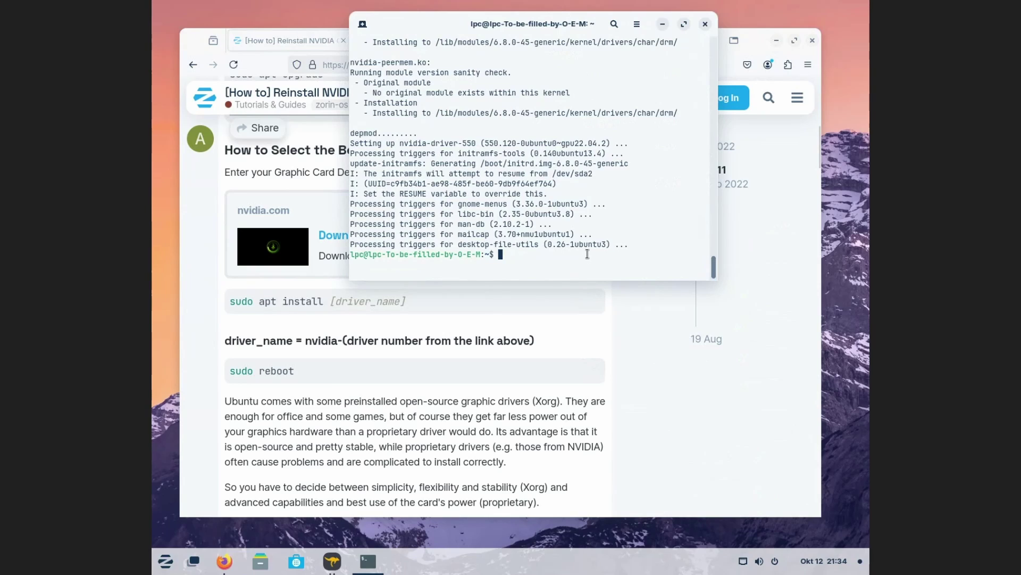
pyautogui.write('sudo reboot')
pyautogui.press('Return')
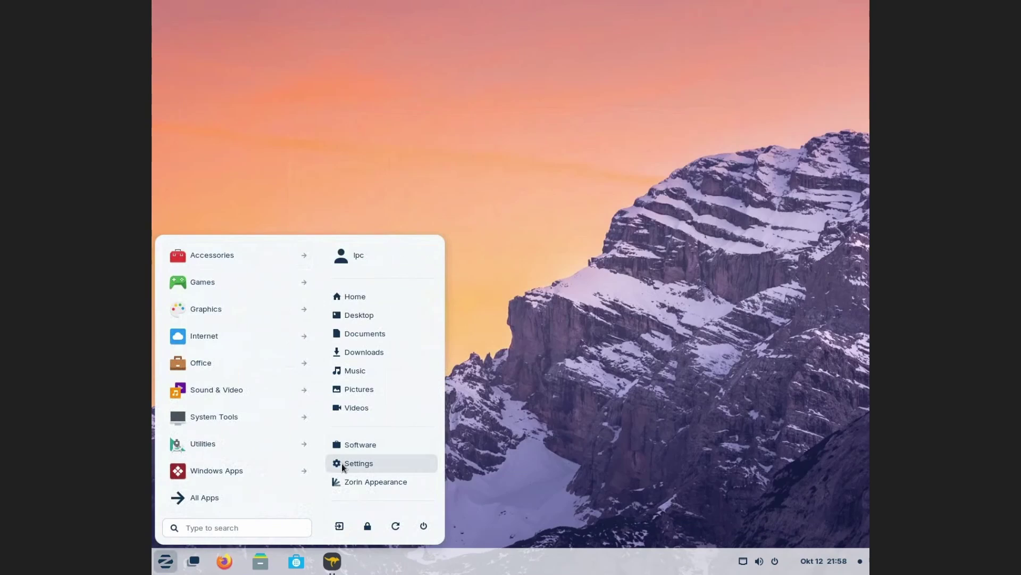
# Step: Check the graphics card in the system's About settings and the installed driver version in NVIDIA X Server Settings
pyautogui.click(342, 463)
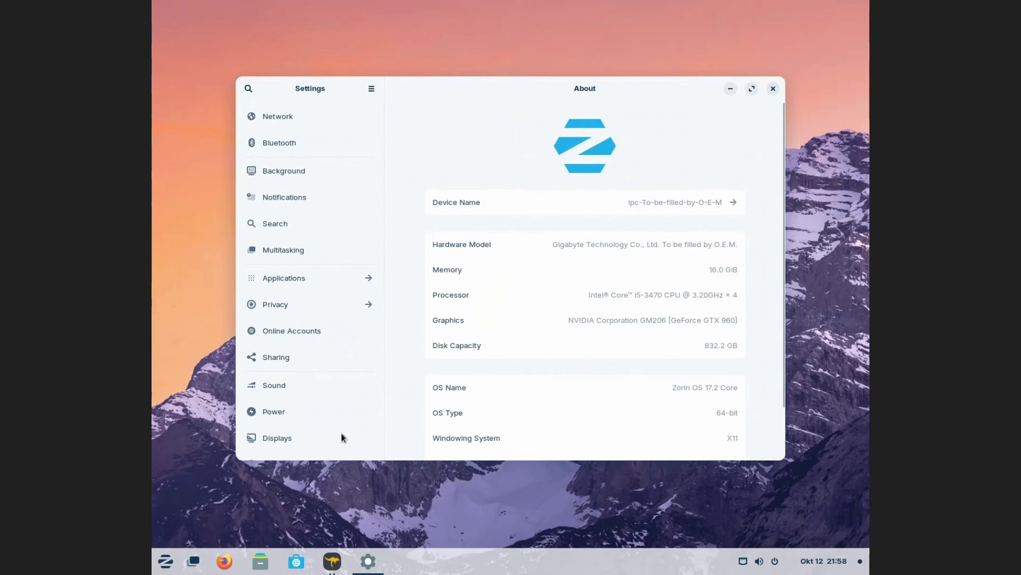
pyautogui.press('super')
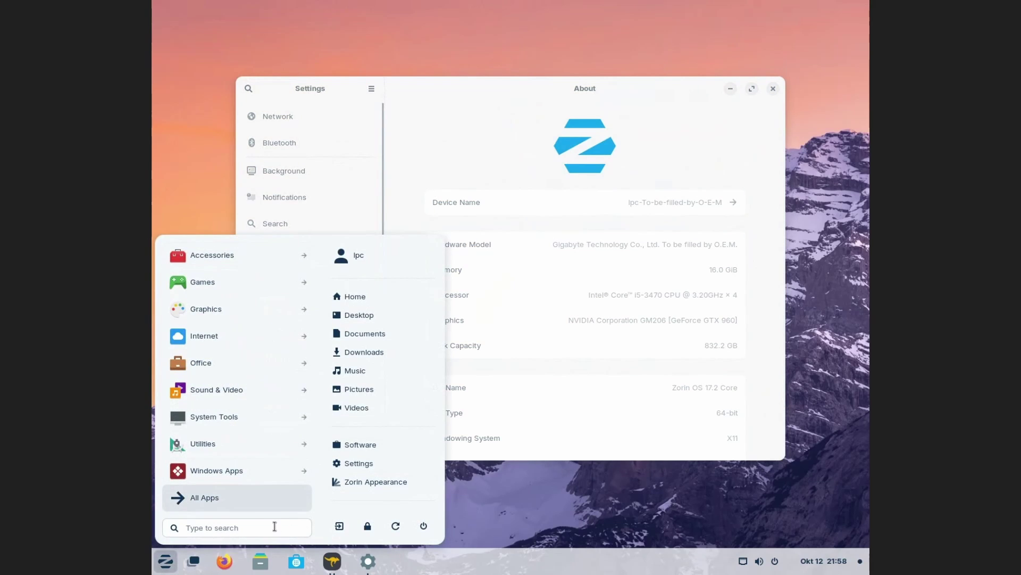
pyautogui.click(273, 526)
pyautogui.write('nvidia')
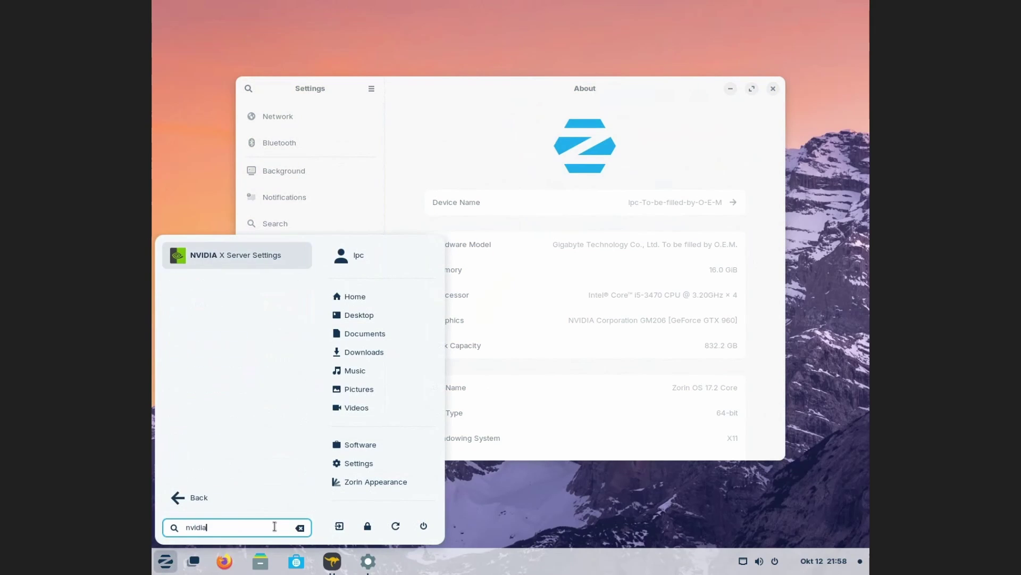
pyautogui.press('Return')
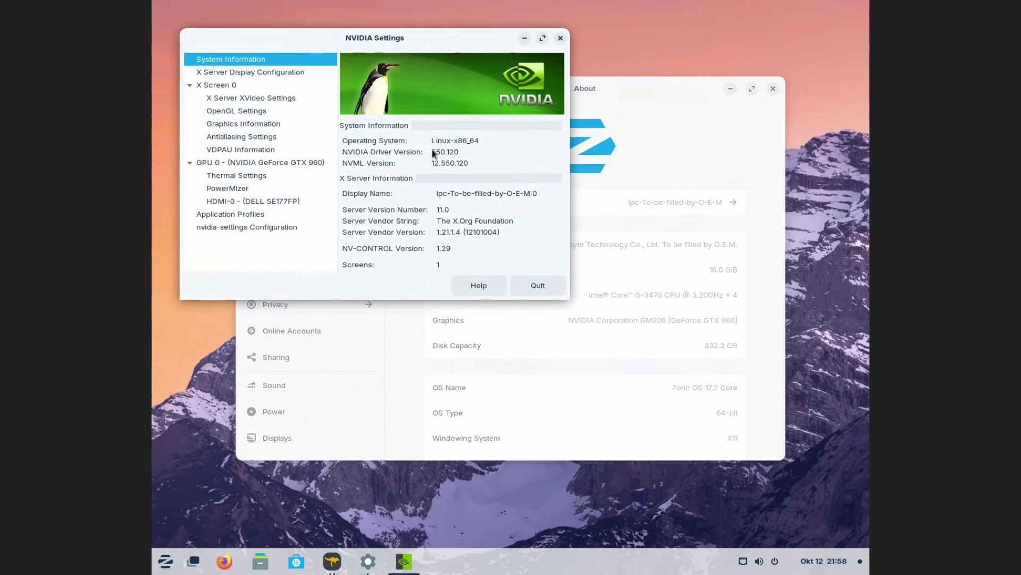
pyautogui.moveTo(456, 151); pyautogui.dragTo(432, 152)
# Step: Search the installed applications for driver and open the Additional Drivers list in Software & Updates
pyautogui.press('super')
pyautogui.write('d')
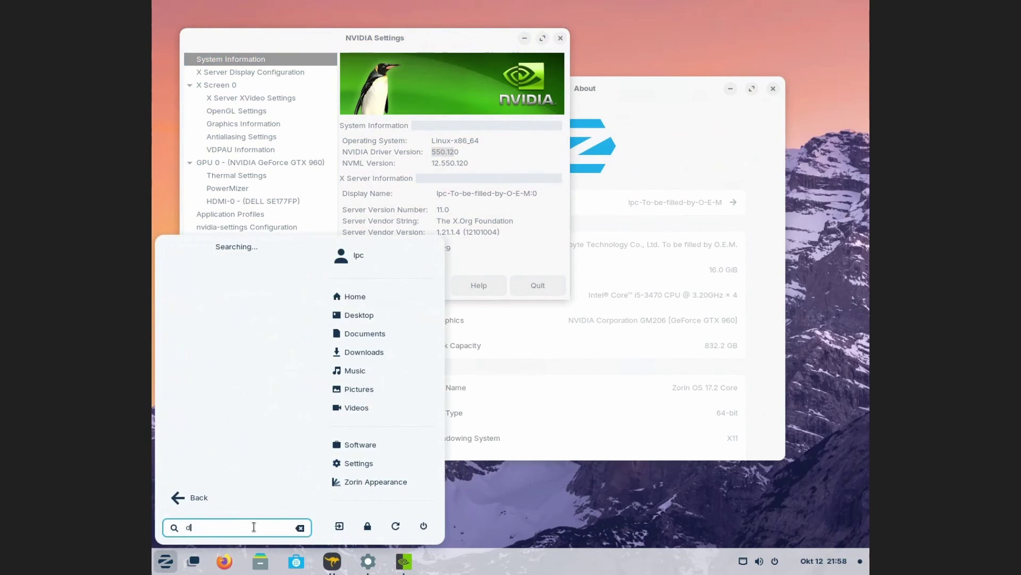
pyautogui.write('river')
pyautogui.press('Return')
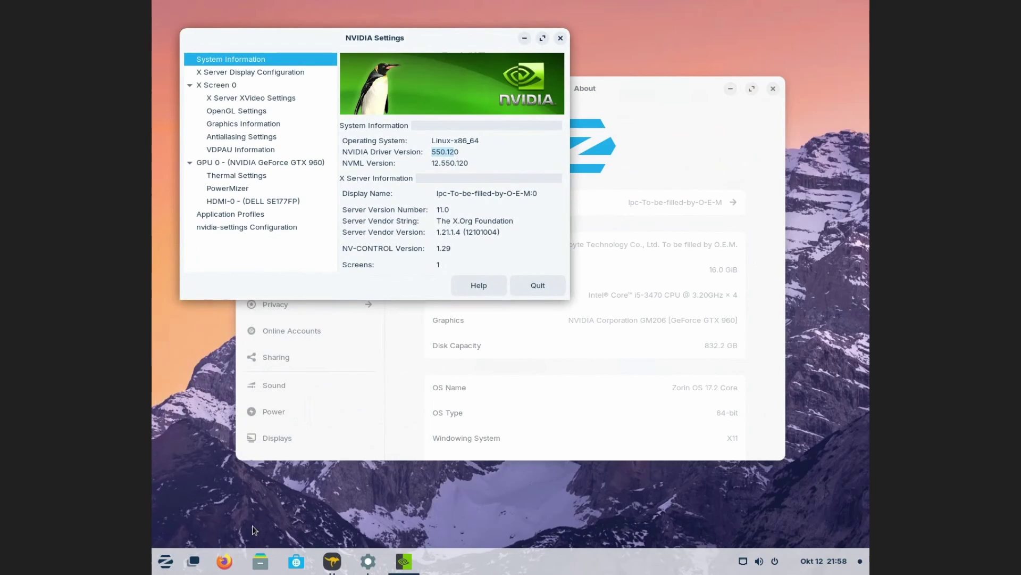
pyautogui.click(615, 209)
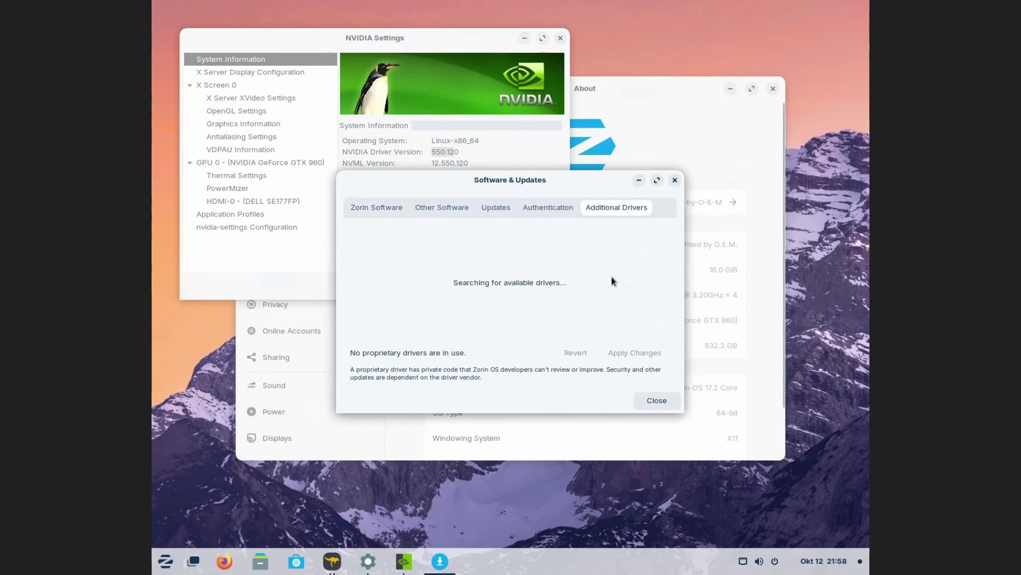